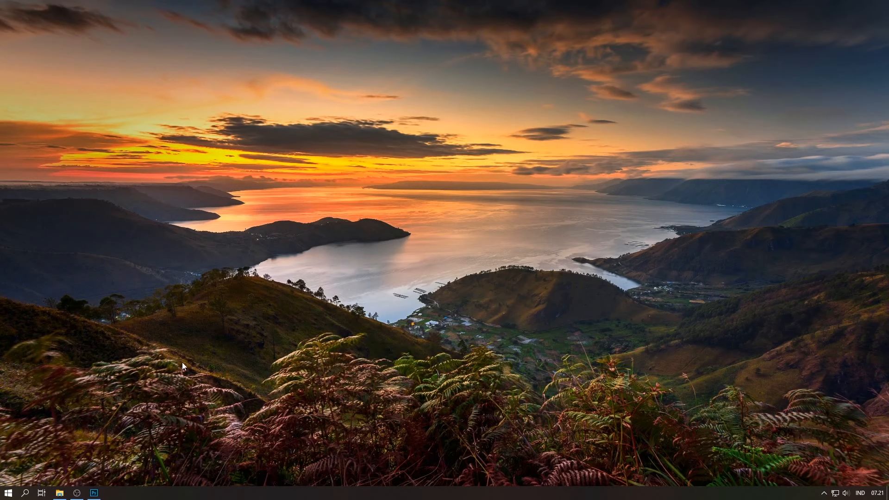
# - Switch to Photoshop and open the first raw photo (DSC_3644) from the Foto Subscriber folder in it
pyautogui.click(96, 493)
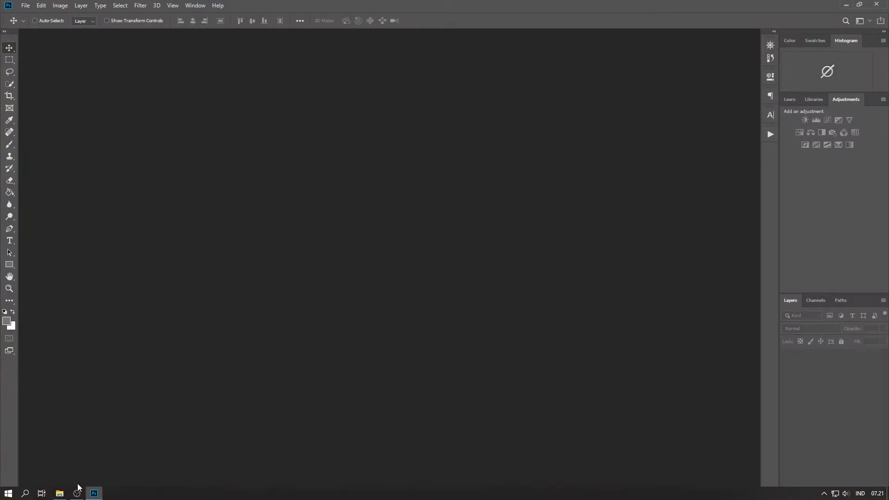
pyautogui.click(63, 494)
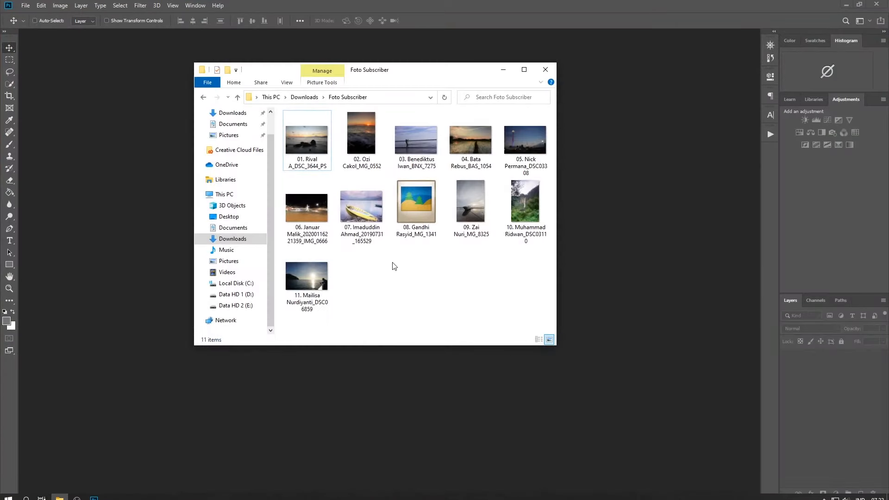
pyautogui.click(318, 168)
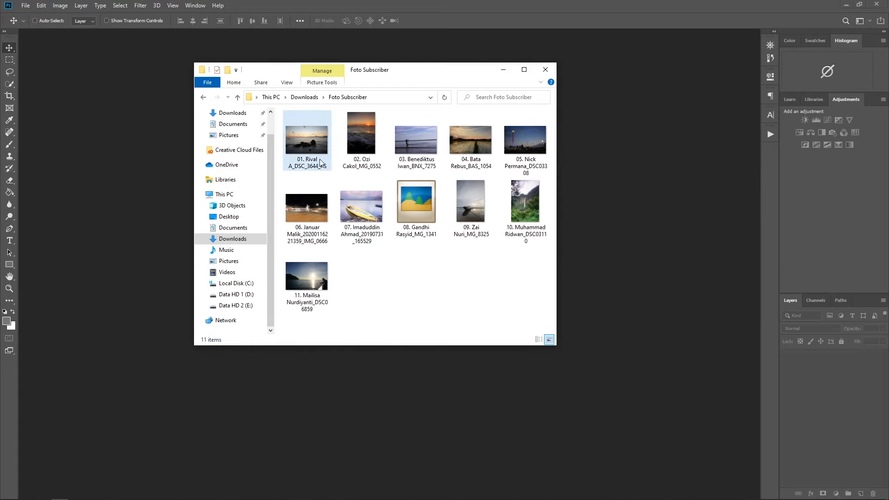
pyautogui.click(322, 156)
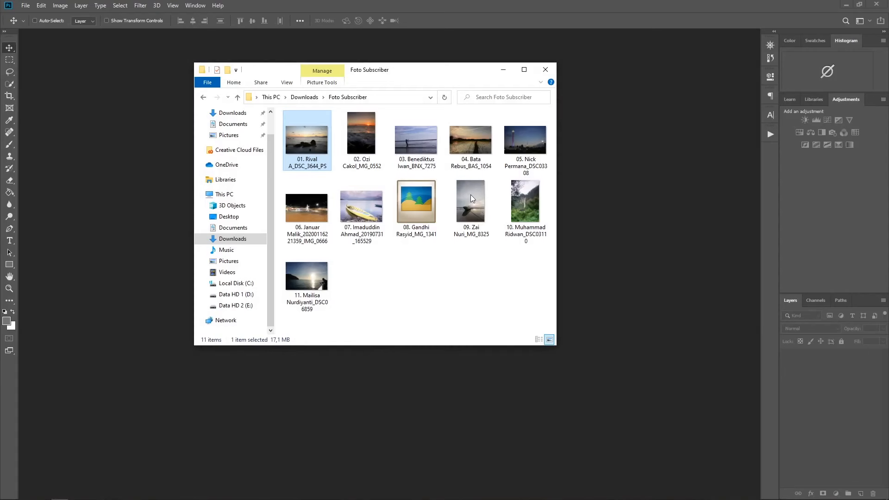
pyautogui.click(382, 294)
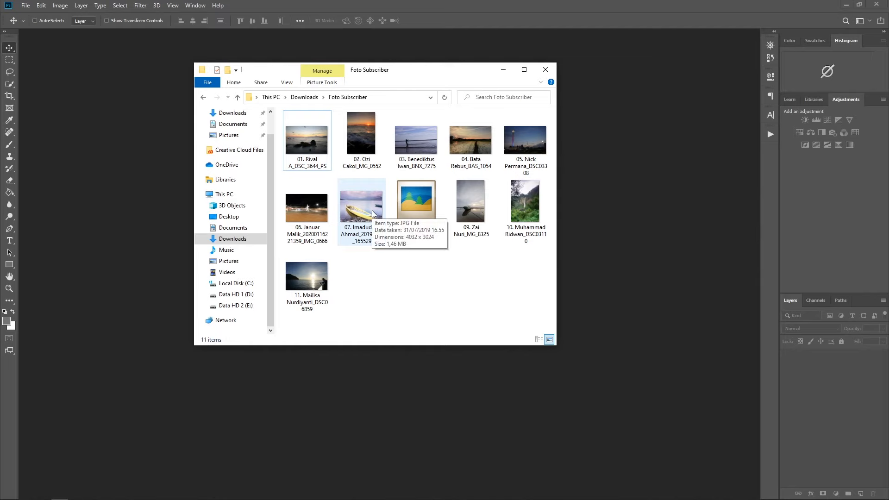
pyautogui.click(320, 149)
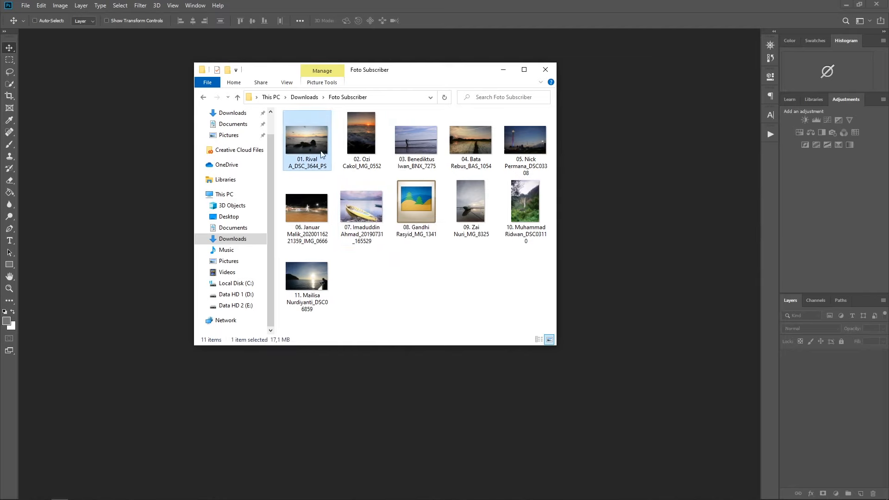
pyautogui.moveTo(421, 77); pyautogui.dragTo(351, 99)
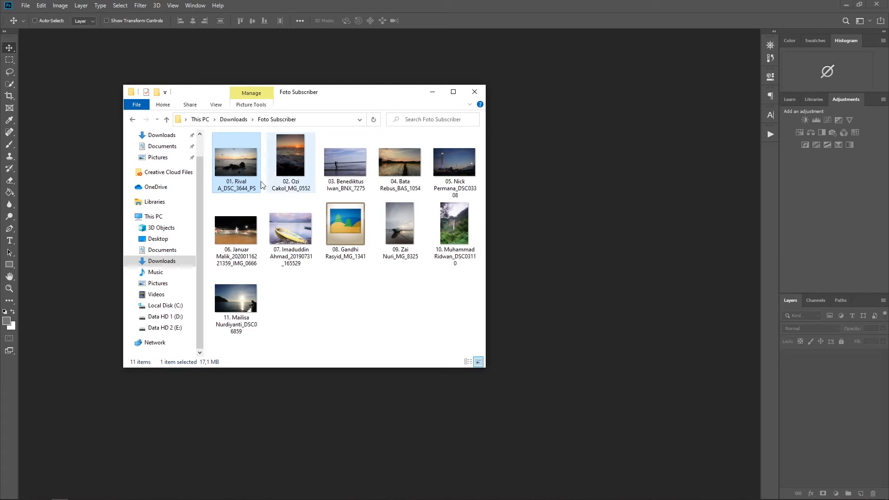
pyautogui.moveTo(237, 161); pyautogui.dragTo(570, 192)
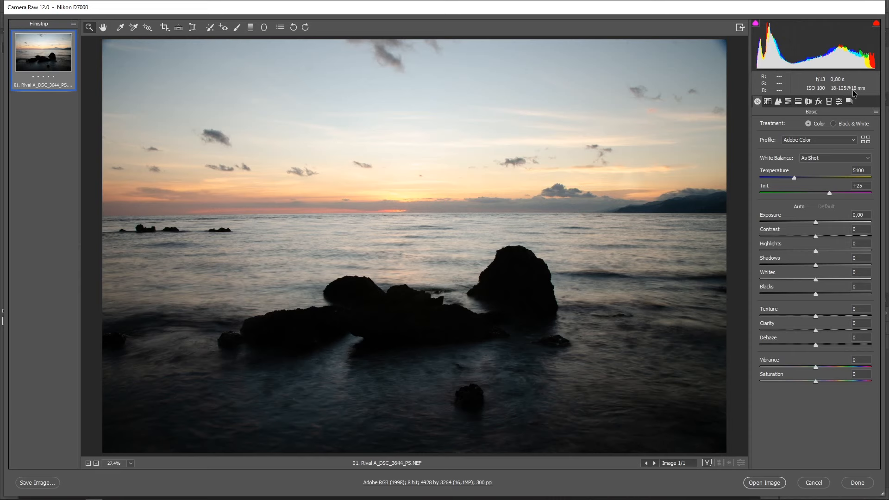
# - Turn on Remove Chromatic Aberration and Enable Profile Corrections in the lens corrections
pyautogui.click(808, 102)
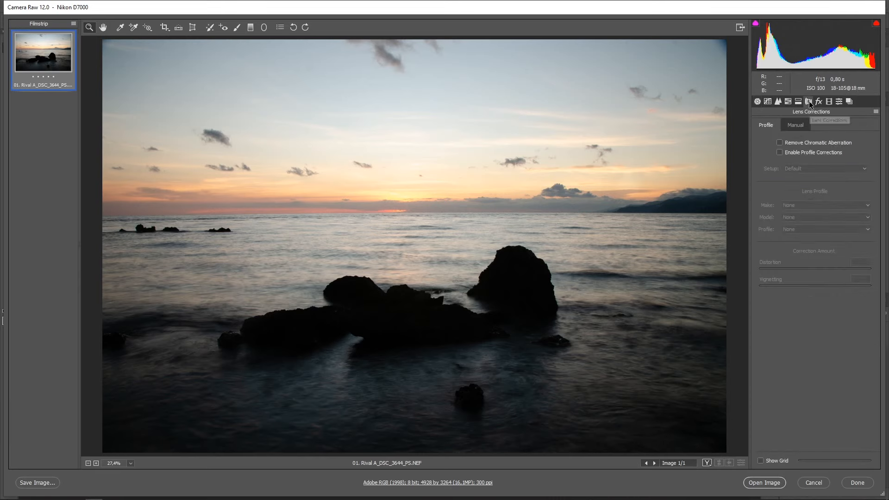
pyautogui.click(781, 142)
pyautogui.click(780, 152)
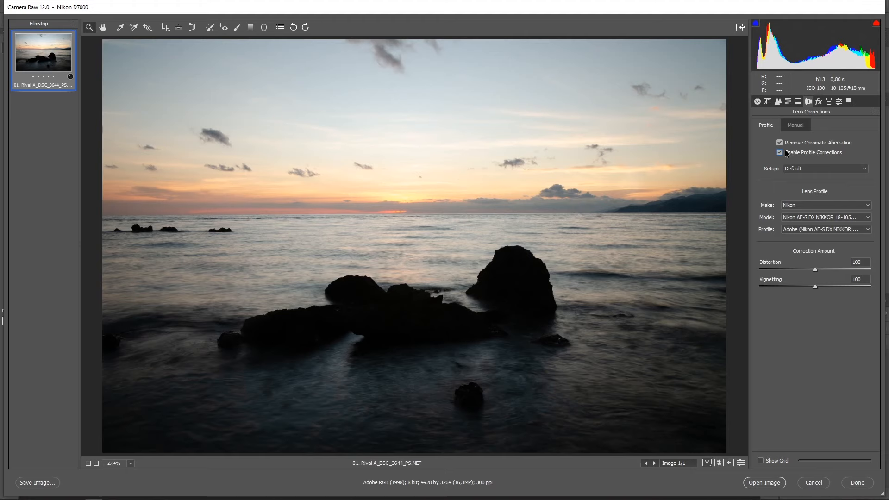
# - Apply the automatic basic tone adjustment, with Texture at +13, Clarity +10, Vibrance +40 and Saturation +10
pyautogui.click(757, 101)
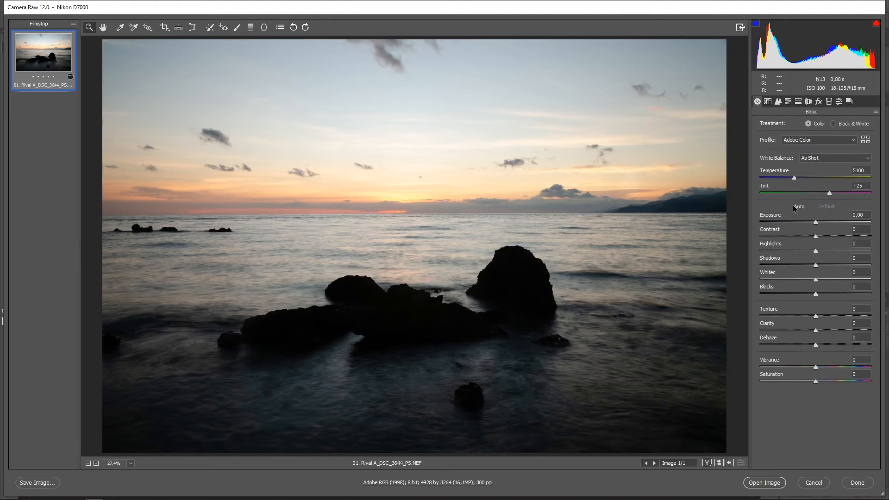
pyautogui.click(798, 207)
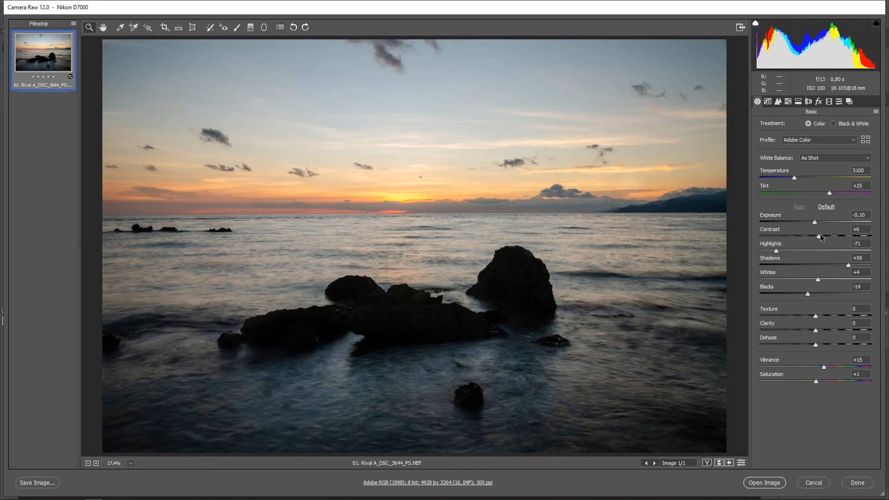
pyautogui.moveTo(814, 311); pyautogui.dragTo(822, 331)
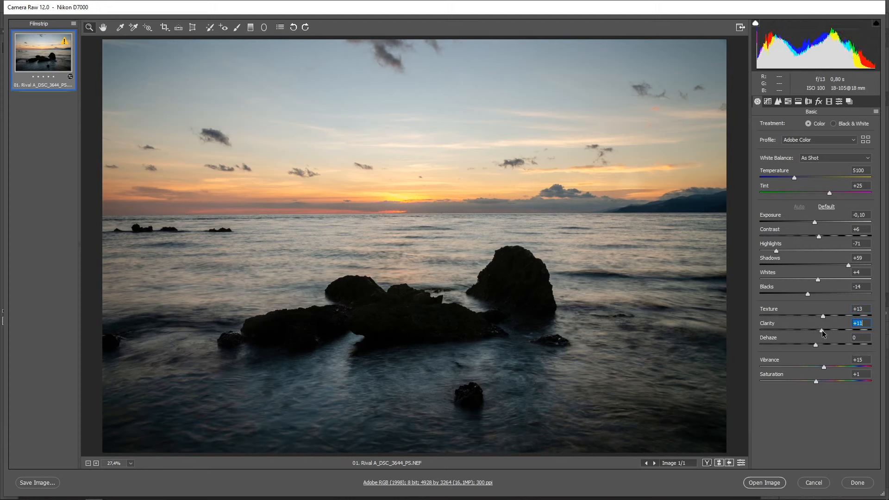
pyautogui.moveTo(824, 366)
pyautogui.mouseDown()
pyautogui.moveTo(837, 367)
pyautogui.moveTo(820, 381)
pyautogui.mouseUp()
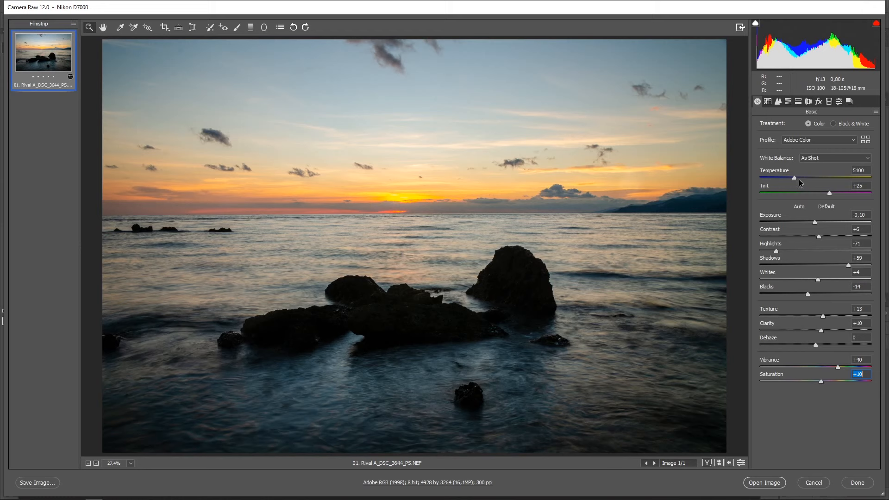
# - Set the white balance Temperature to 4900 and Tint to +39, and lower Whites to -49
pyautogui.moveTo(794, 178); pyautogui.dragTo(839, 190)
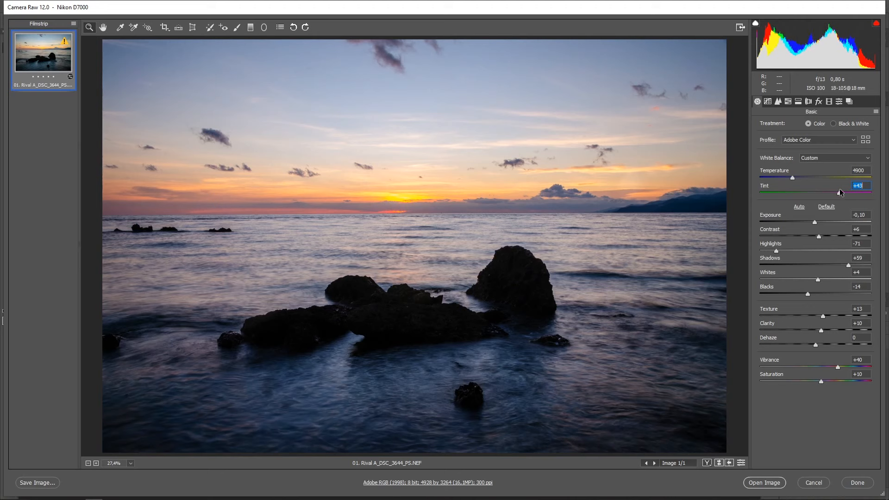
pyautogui.moveTo(839, 190); pyautogui.dragTo(837, 193)
pyautogui.click(818, 279)
pyautogui.moveTo(818, 279); pyautogui.dragTo(788, 278)
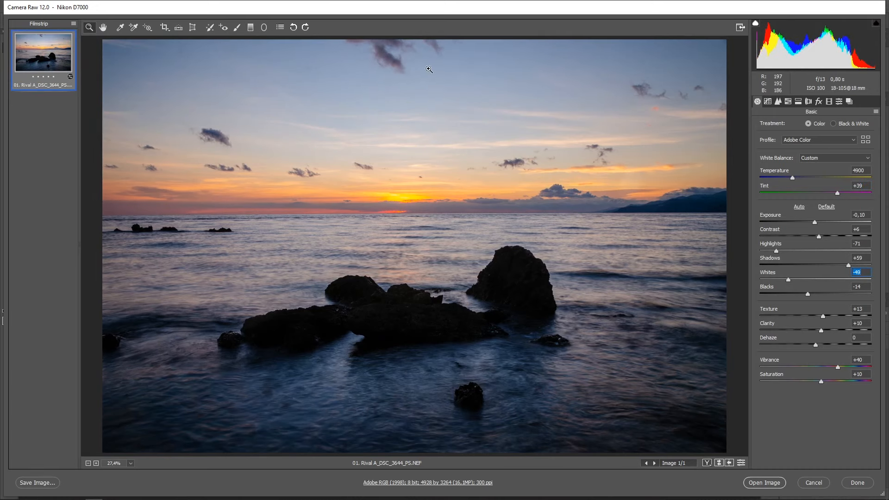
# - Reset the local correction settings and place a graduated filter with raised Shadows from the large rock's top up to just above the horizon
pyautogui.click(251, 28)
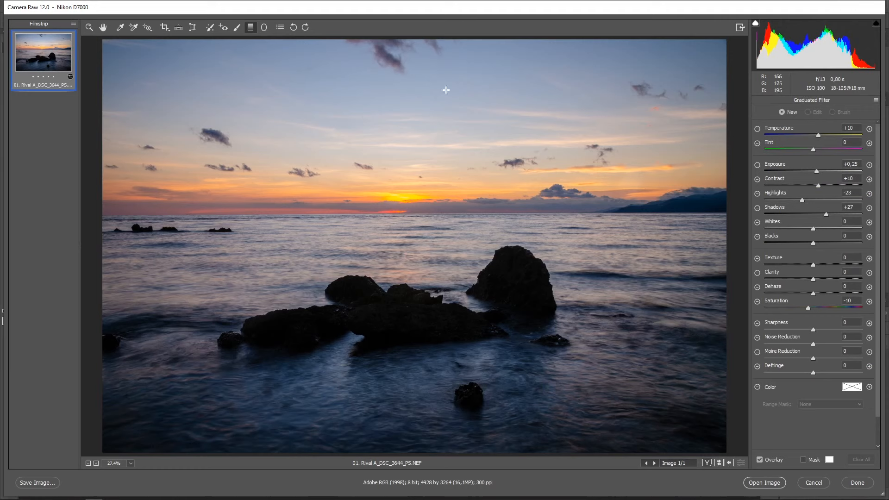
pyautogui.click(876, 100)
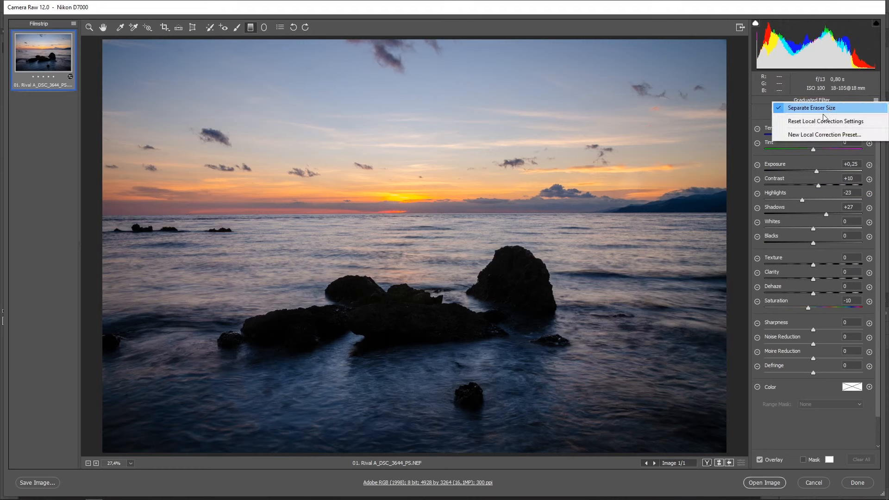
pyautogui.click(858, 123)
pyautogui.moveTo(814, 214); pyautogui.dragTo(849, 215)
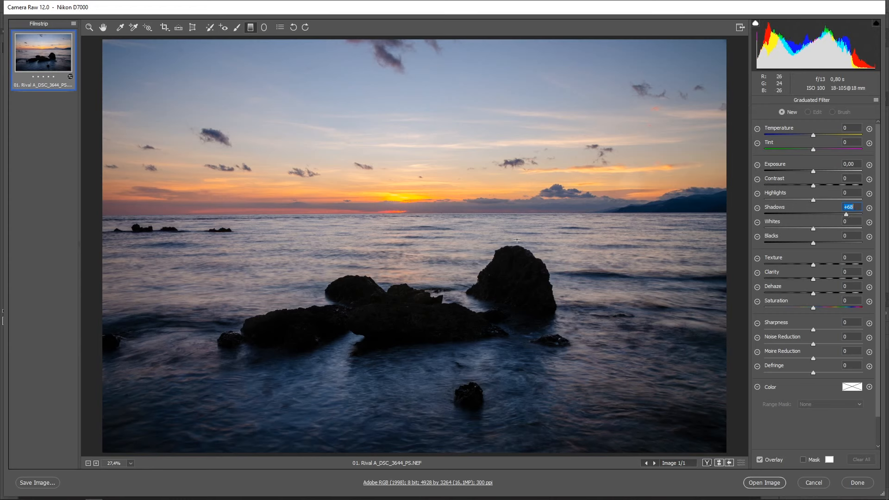
pyautogui.moveTo(519, 256); pyautogui.dragTo(513, 200)
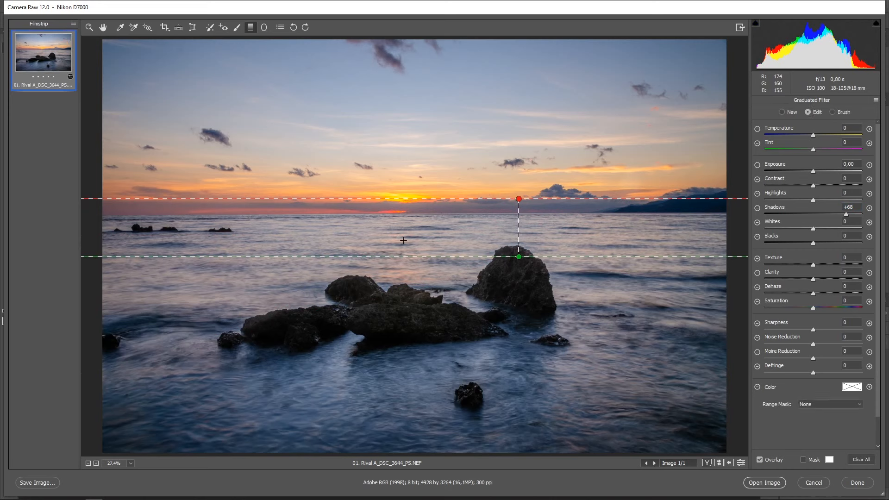
# - Set the graduated filter's Shadows to +72, Highlights to -35 and Exposure to +0.20, and leave the filter
pyautogui.moveTo(846, 213); pyautogui.dragTo(796, 201)
pyautogui.moveTo(813, 171); pyautogui.dragTo(815, 174)
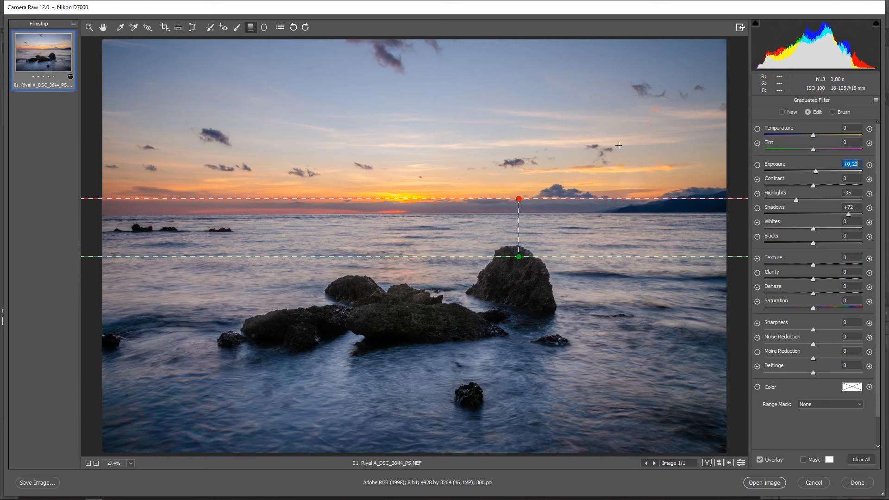
pyautogui.click(101, 28)
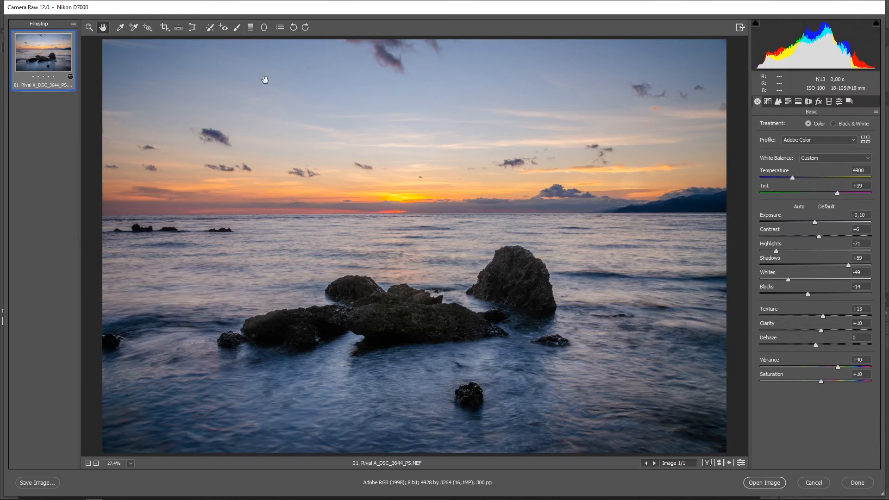
# - Set the overall Exposure to -0.50 and Blacks to -10 in the basic adjustments
pyautogui.moveTo(816, 221); pyautogui.dragTo(812, 221)
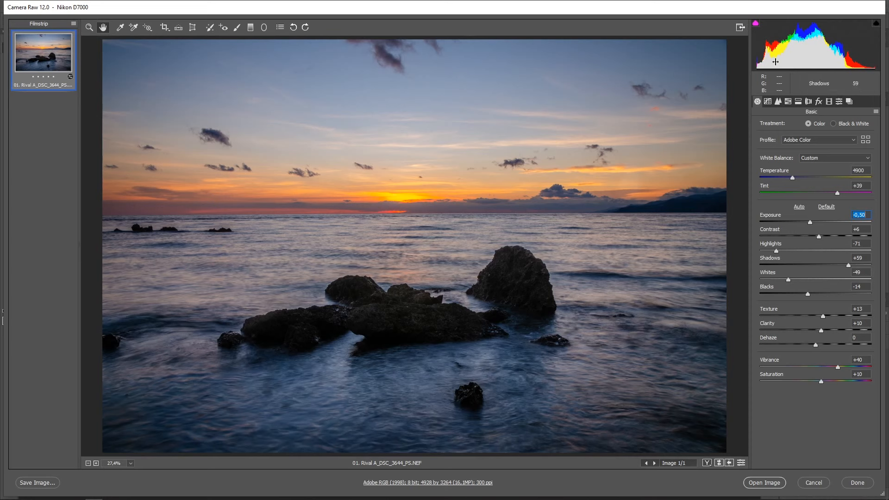
pyautogui.moveTo(808, 295)
pyautogui.mouseDown()
pyautogui.moveTo(819, 296)
pyautogui.moveTo(810, 295)
pyautogui.mouseUp()
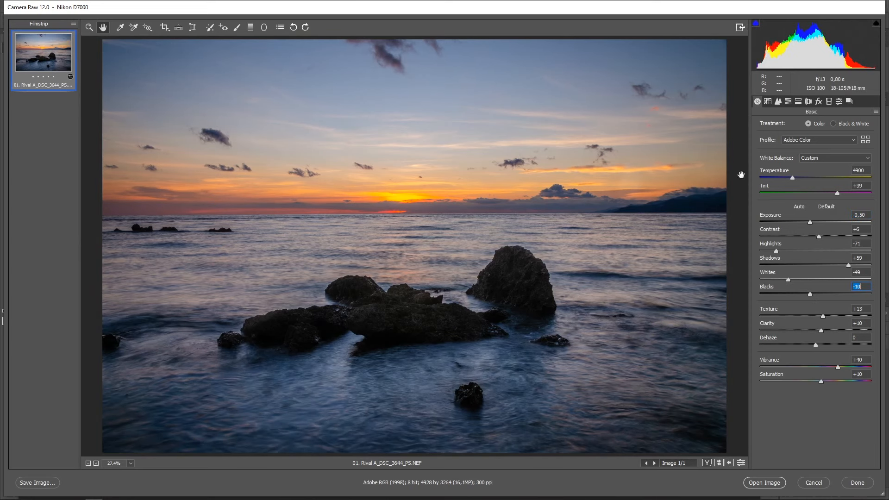
# - Raise the HSL saturation of Oranges to +37, Yellows to +29 and Blues to +53
pyautogui.click(788, 101)
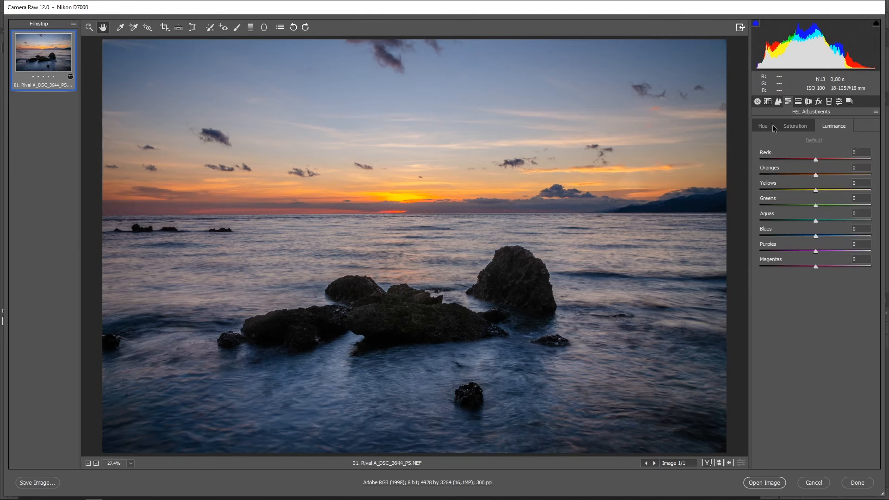
pyautogui.click(796, 125)
pyautogui.moveTo(815, 176); pyautogui.dragTo(832, 192)
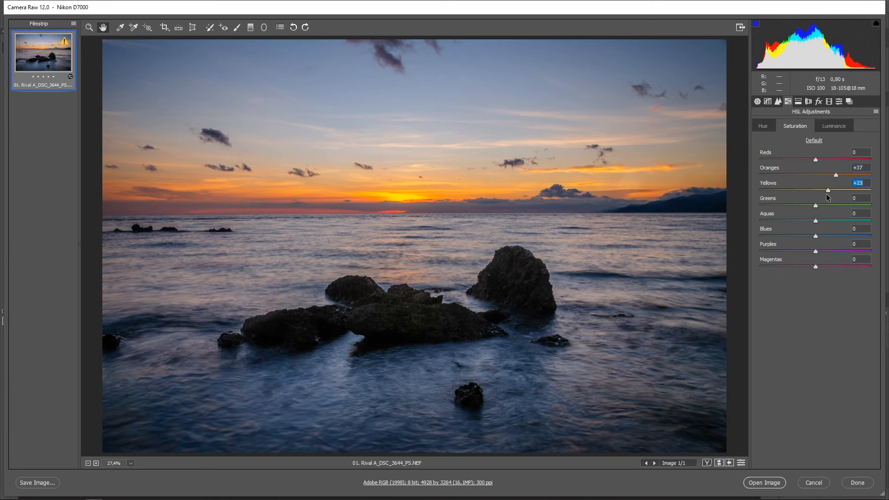
pyautogui.moveTo(816, 236); pyautogui.dragTo(845, 235)
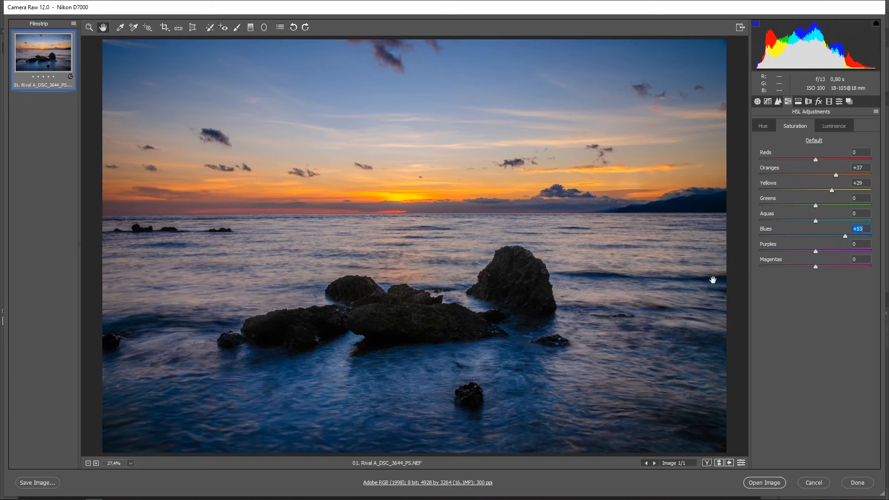
# - Set the HSL hue of Yellows to +8 and fine-tune the hue of Oranges
pyautogui.click(763, 127)
pyautogui.moveTo(816, 193)
pyautogui.mouseDown()
pyautogui.moveTo(766, 190)
pyautogui.moveTo(836, 193)
pyautogui.moveTo(810, 198)
pyautogui.moveTo(823, 199)
pyautogui.mouseUp()
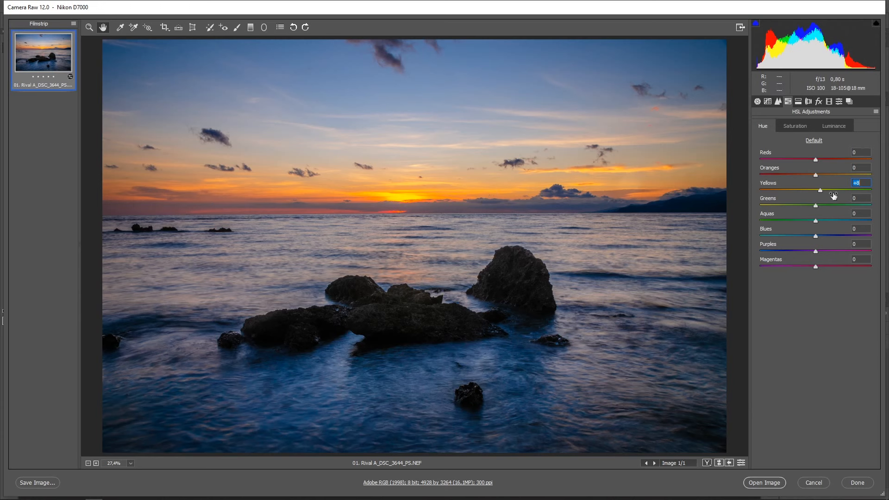
pyautogui.moveTo(814, 176)
pyautogui.mouseDown()
pyautogui.moveTo(784, 177)
pyautogui.moveTo(811, 178)
pyautogui.moveTo(815, 162)
pyautogui.moveTo(830, 167)
pyautogui.moveTo(803, 169)
pyautogui.moveTo(818, 168)
pyautogui.mouseUp()
pyautogui.doubleClick(813, 174)
pyautogui.moveTo(818, 177); pyautogui.dragTo(813, 175)
# - Open the developed raw image as a Photoshop document and unlock its background layer
pyautogui.click(758, 101)
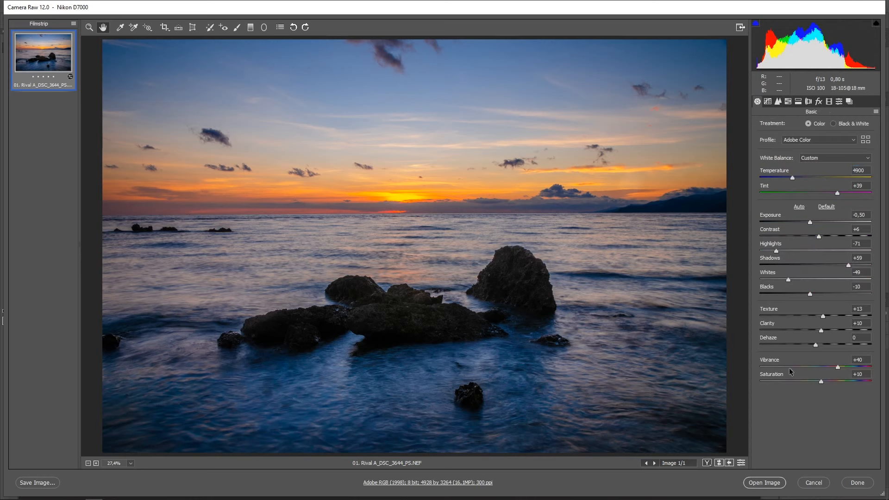
pyautogui.click(764, 483)
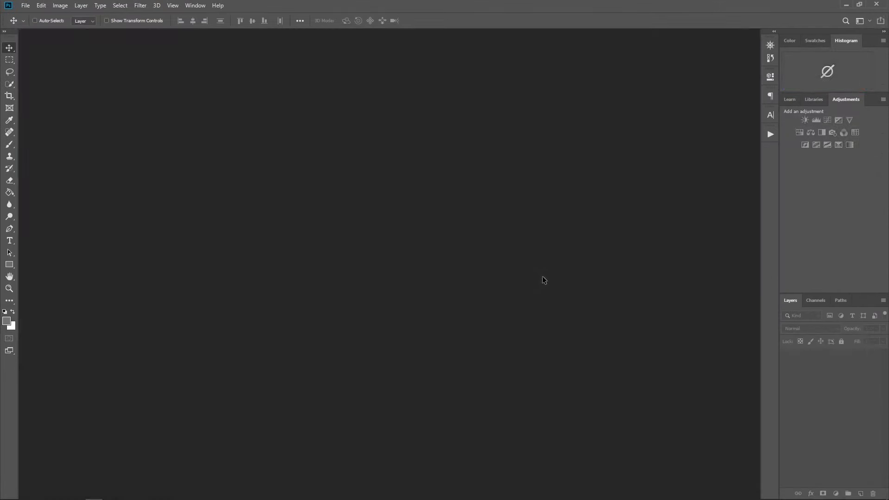
pyautogui.click(872, 357)
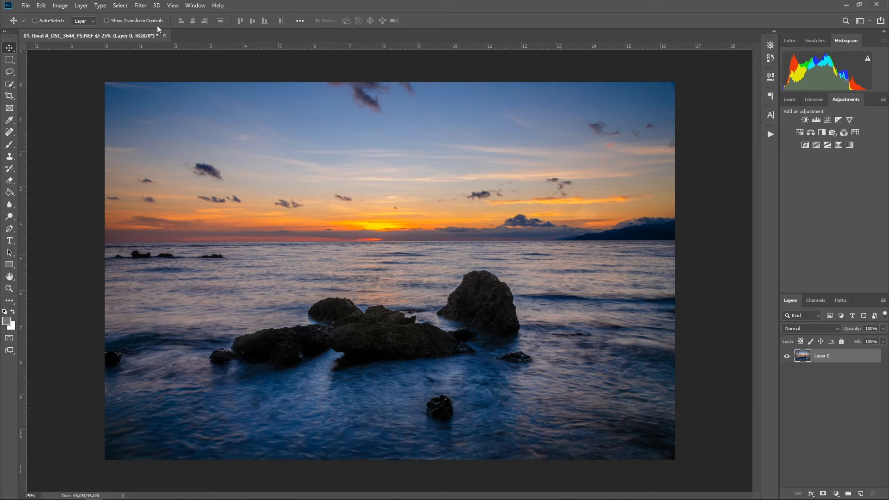
# - Enlarge the photo layer slightly past the canvas's side and bottom edges, keeping its top edge in place
pyautogui.click(130, 20)
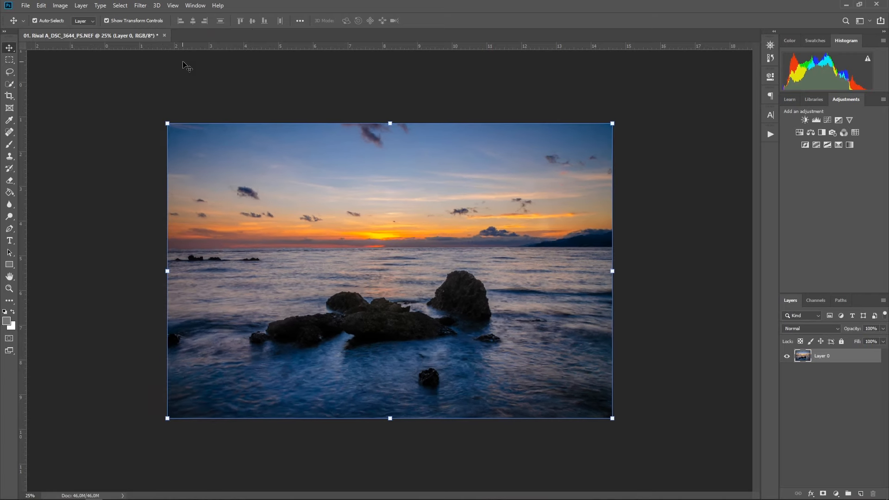
pyautogui.hotkey('ctrl', '-')
pyautogui.moveTo(390, 395); pyautogui.dragTo(410, 416)
pyautogui.press('Return')
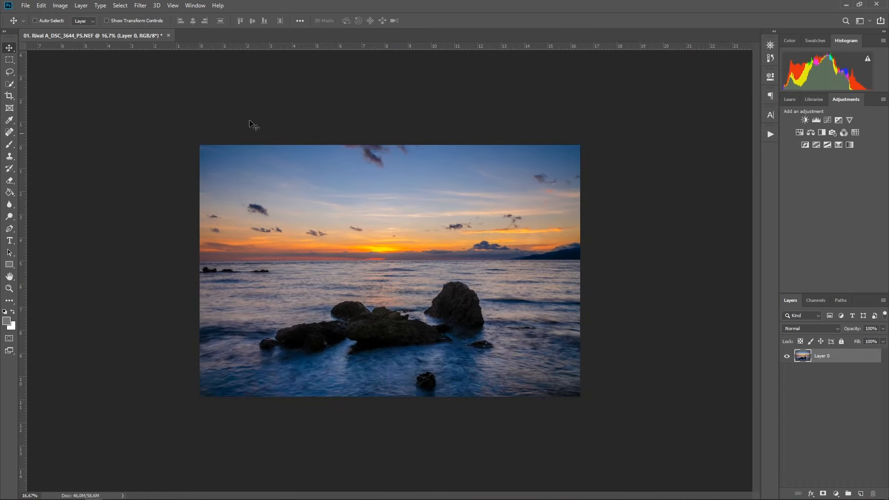
# - Crop the image to the full canvas bounds with the ratio cleared, discarding the overhanging photo edges
pyautogui.press('c')
pyautogui.rightClick(351, 197)
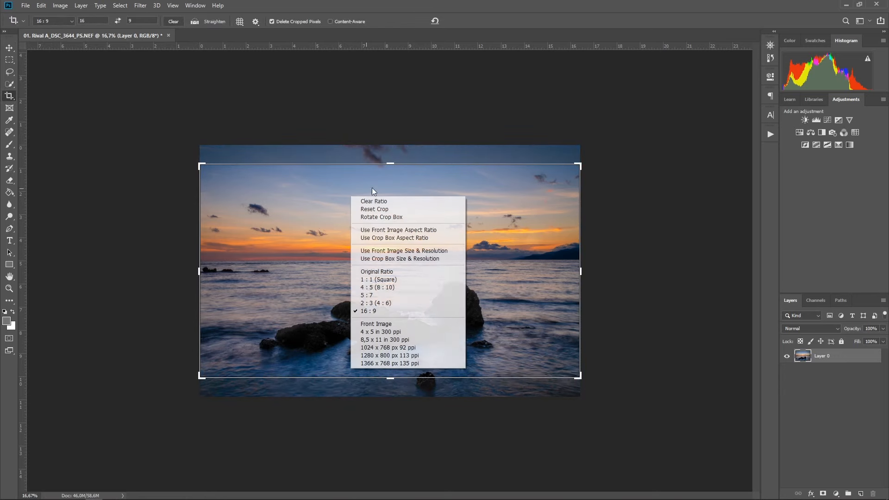
pyautogui.click(397, 305)
pyautogui.rightClick(413, 204)
pyautogui.click(456, 226)
pyautogui.rightClick(420, 205)
pyautogui.click(440, 219)
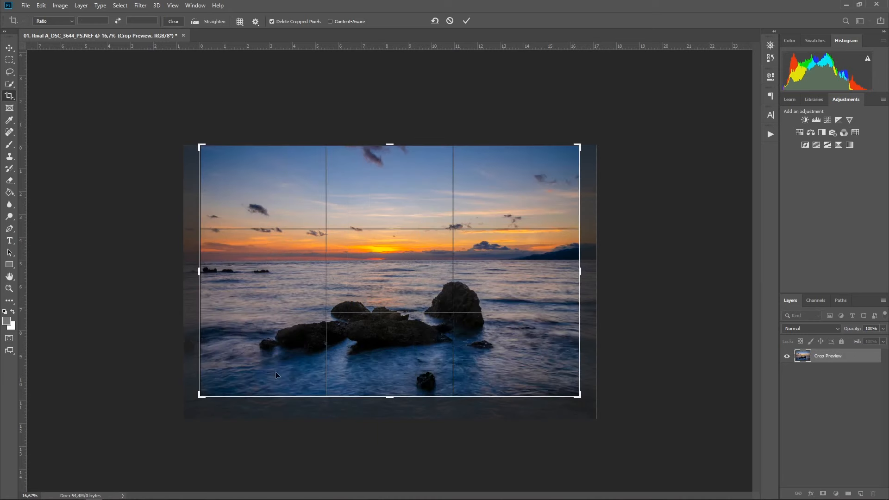
pyautogui.click(467, 21)
pyautogui.press('v')
# - Inspect the cropped photo's horizon and rocks at higher magnification
pyautogui.hotkey('ctrl', '+')
pyautogui.hotkey('ctrl', '+')
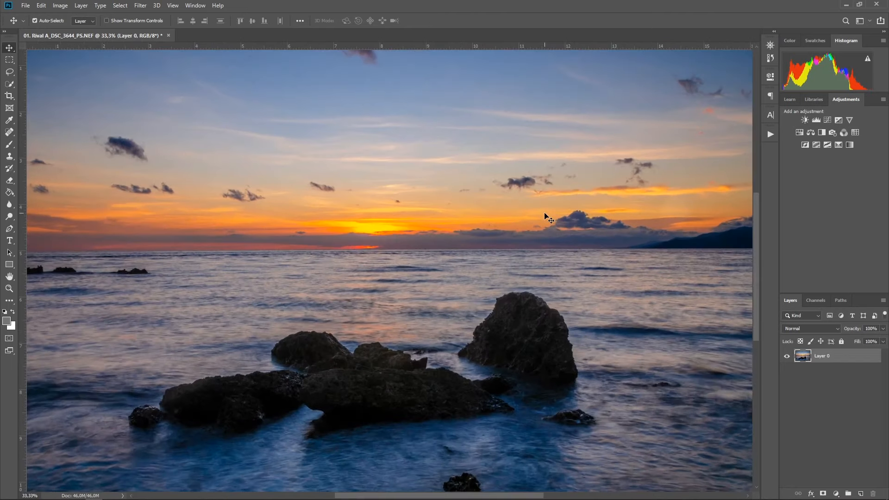
pyautogui.hotkey('ctrl', '+')
pyautogui.hotkey('ctrl', '+')
pyautogui.hotkey('ctrl', '-')
pyautogui.hotkey('ctrl', '-')
pyautogui.hotkey('ctrl', '-')
pyautogui.hotkey('ctrl', '-')
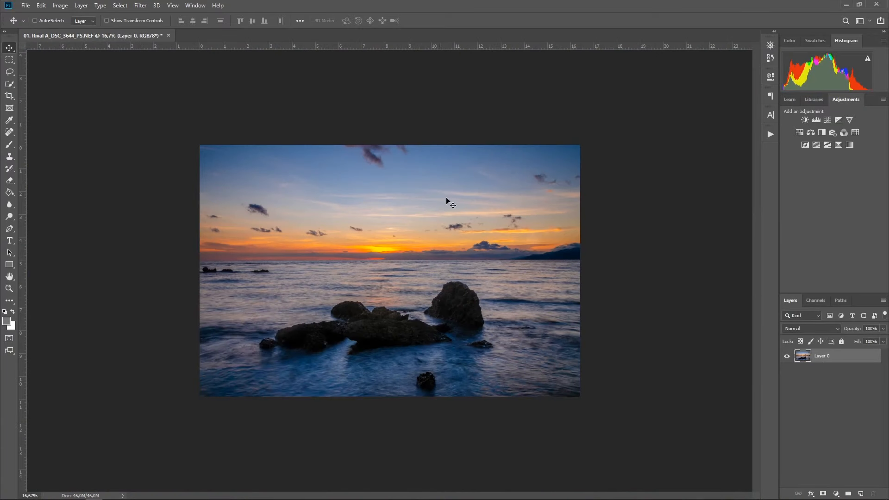
# - Duplicate the photo layer and apply the Camera Raw filter to the copy with Temperature +13, Highlights -23 and Exposure -0,35
pyautogui.hotkey('ctrl', 'j')
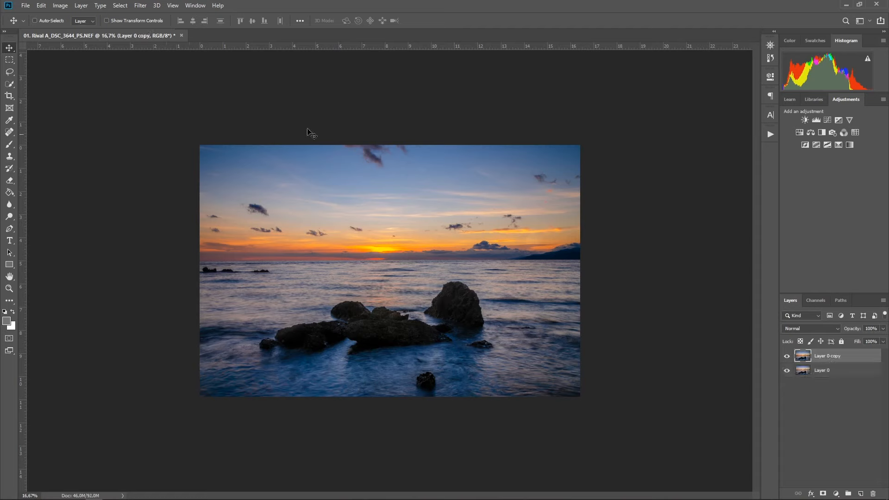
pyautogui.click(141, 6)
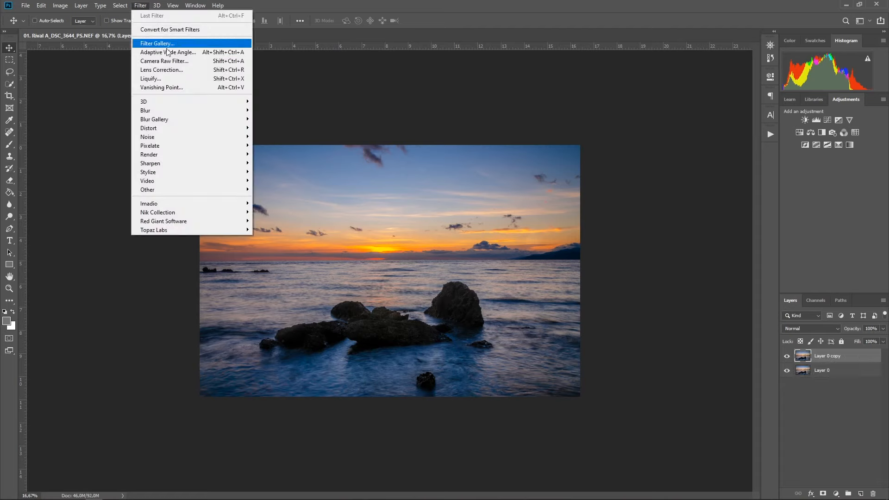
pyautogui.click(175, 61)
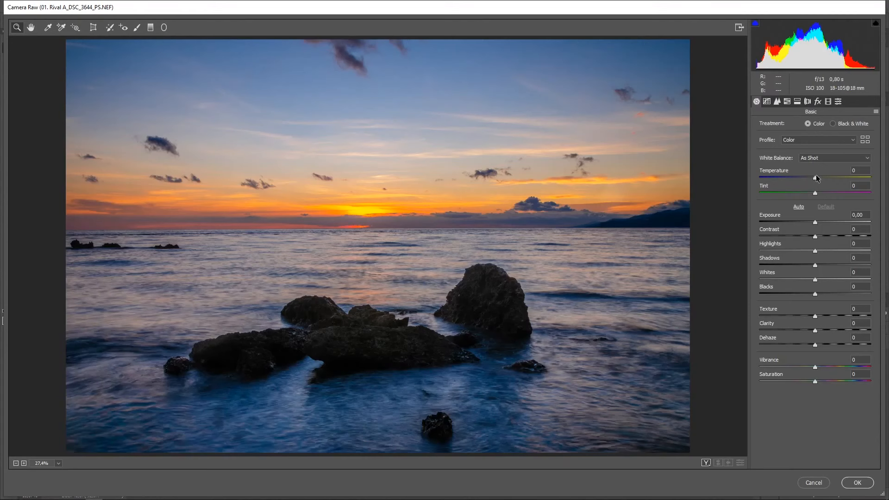
pyautogui.moveTo(817, 175); pyautogui.dragTo(823, 178)
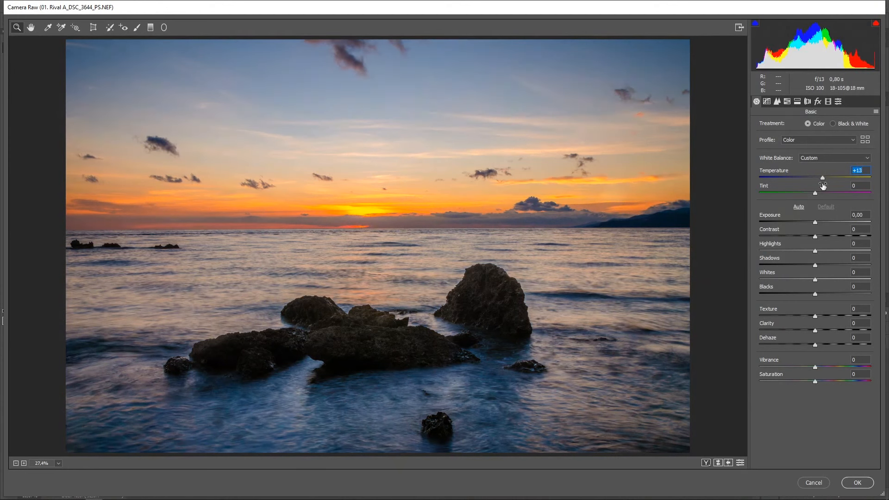
pyautogui.moveTo(815, 251); pyautogui.dragTo(802, 251)
pyautogui.moveTo(815, 222); pyautogui.dragTo(810, 225)
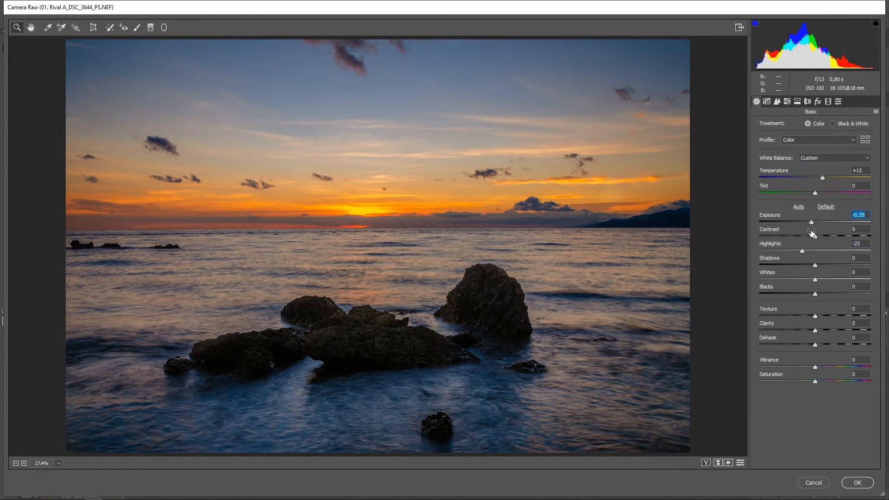
pyautogui.click(857, 483)
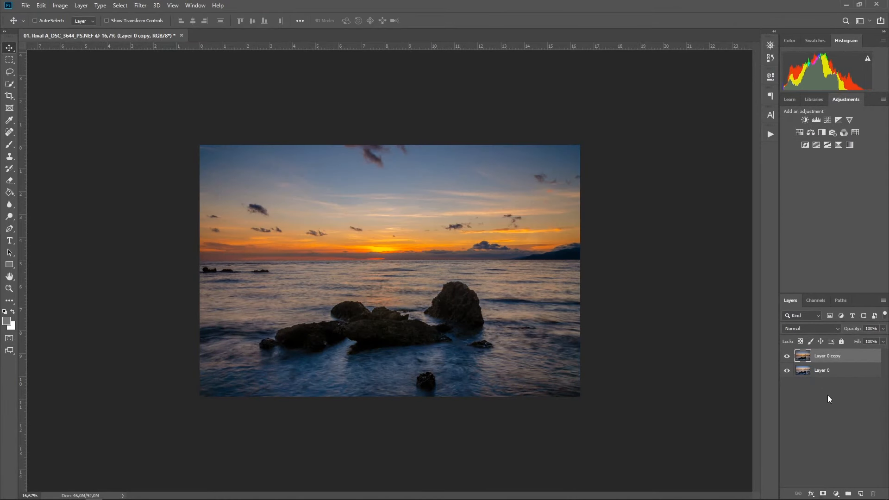
# - Mask the filtered copy with a linear black-to-transparent gradient from just above the horizon into the water, hiding its effect on the sky
pyautogui.click(823, 494)
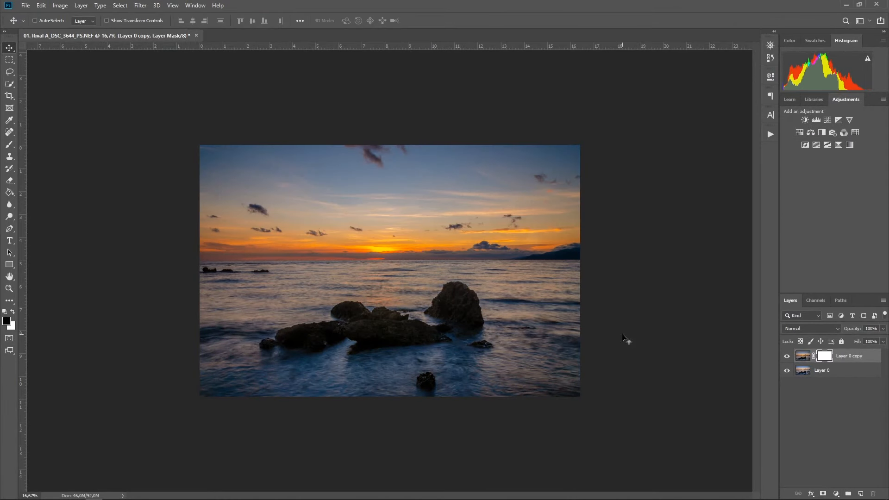
pyautogui.click(10, 193)
pyautogui.click(48, 192)
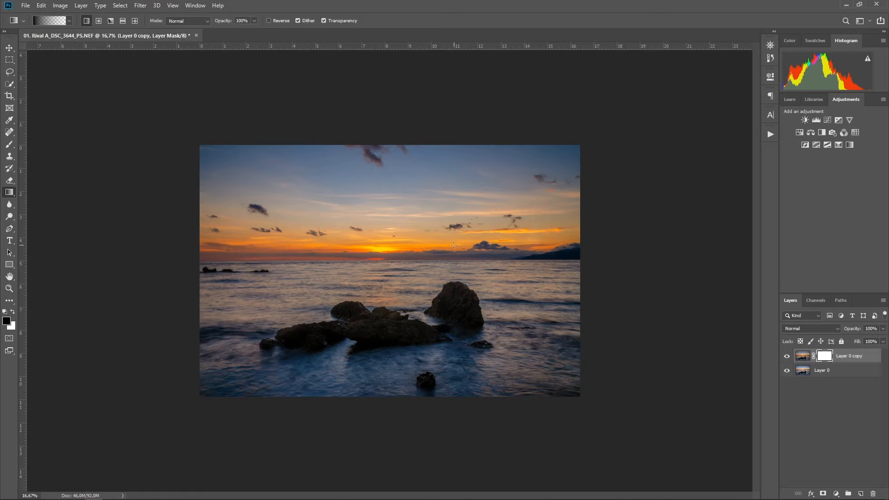
pyautogui.moveTo(452, 246); pyautogui.dragTo(457, 283)
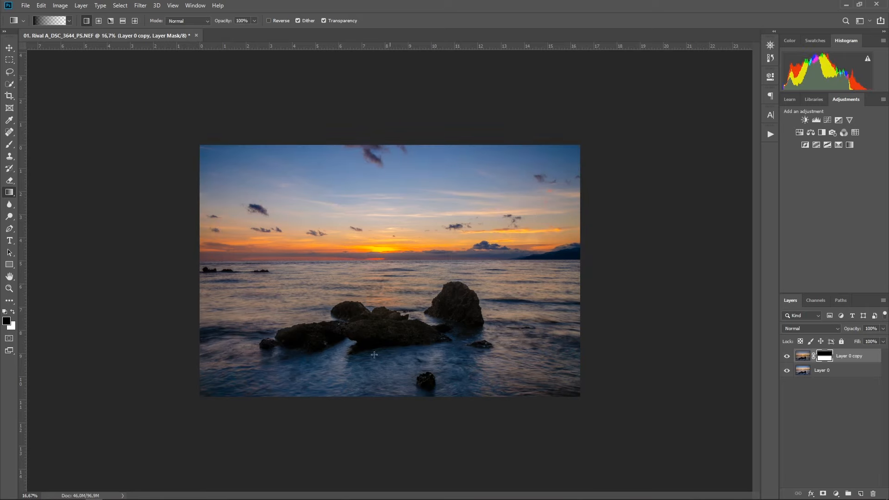
# - Merge the masked copy with the original photo layer and duplicate the merged layer
pyautogui.keyDown('shift'); pyautogui.click(851, 374); pyautogui.keyUp('shift')
pyautogui.rightClick(851, 374)
pyautogui.click(801, 382)
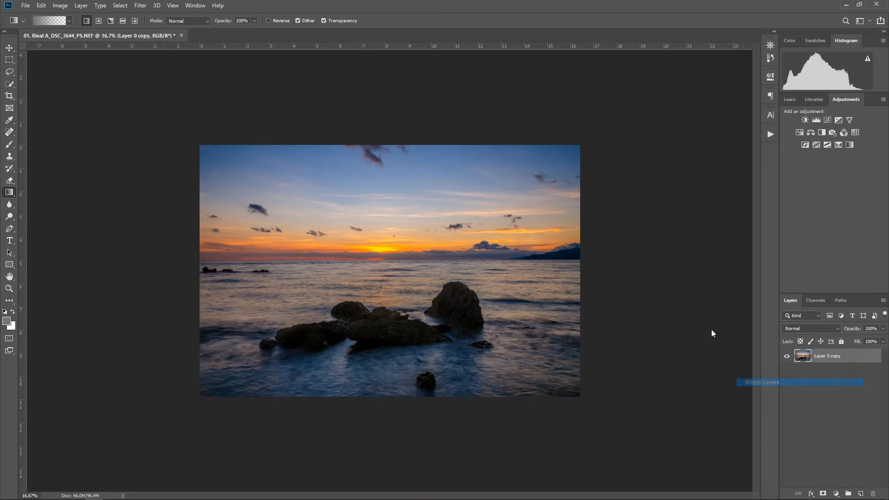
pyautogui.press('v')
pyautogui.moveTo(854, 363); pyautogui.dragTo(863, 491)
# - Open the duplicate in HDR Efex Pro 2 and apply the landscape preset 25 - Soft
pyautogui.click(141, 6)
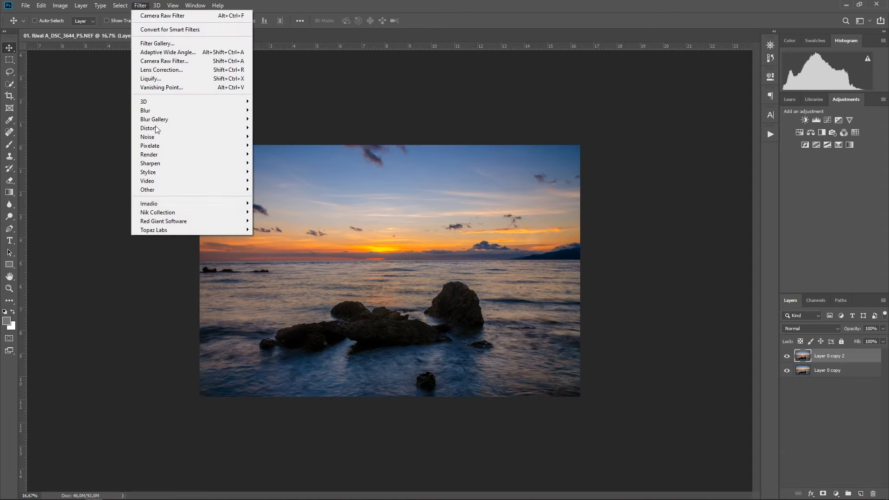
pyautogui.moveTo(163, 212)
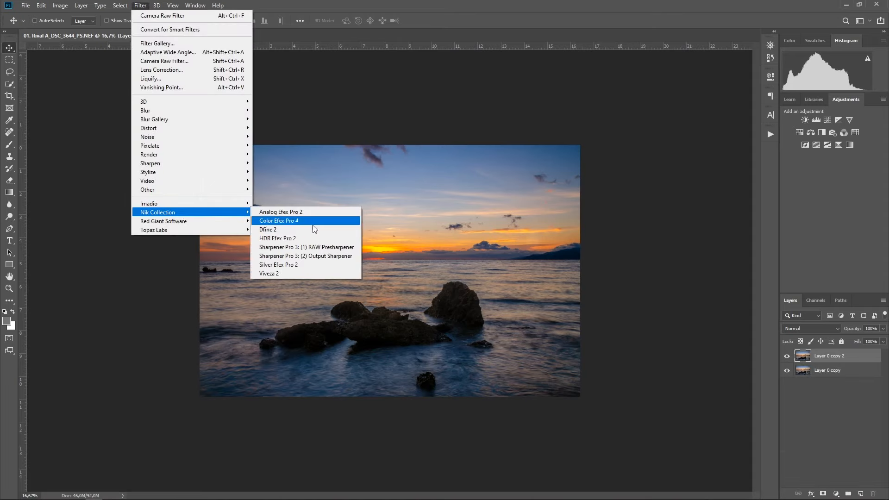
pyautogui.click(290, 239)
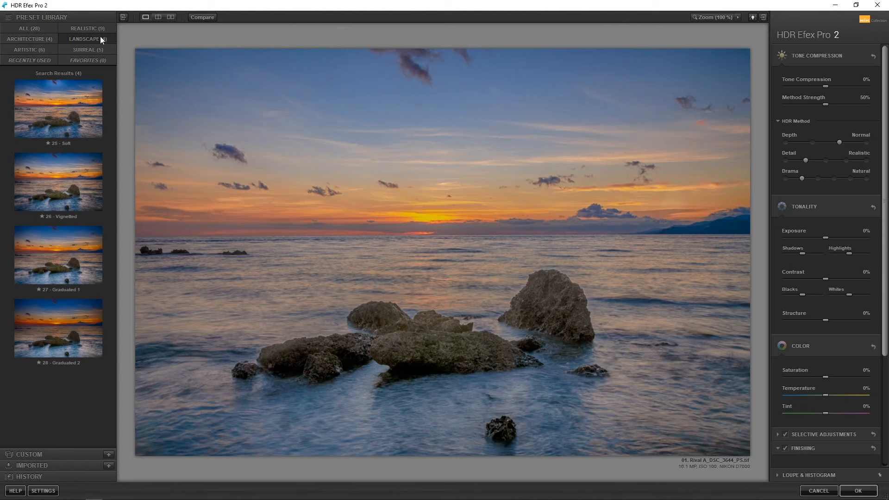
pyautogui.click(70, 124)
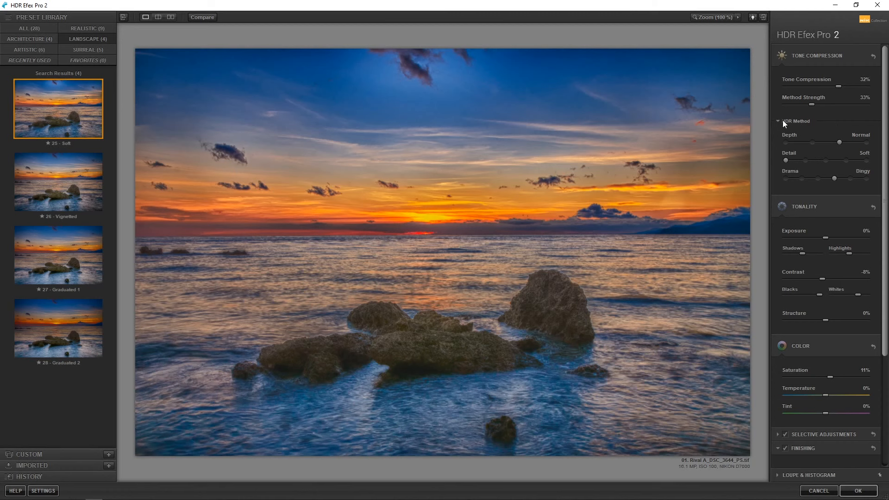
# - Set the HDR method's Detail to Realistic and Drama to Deep, and lower Tone Compression to -50%
pyautogui.click(804, 159)
pyautogui.click(817, 179)
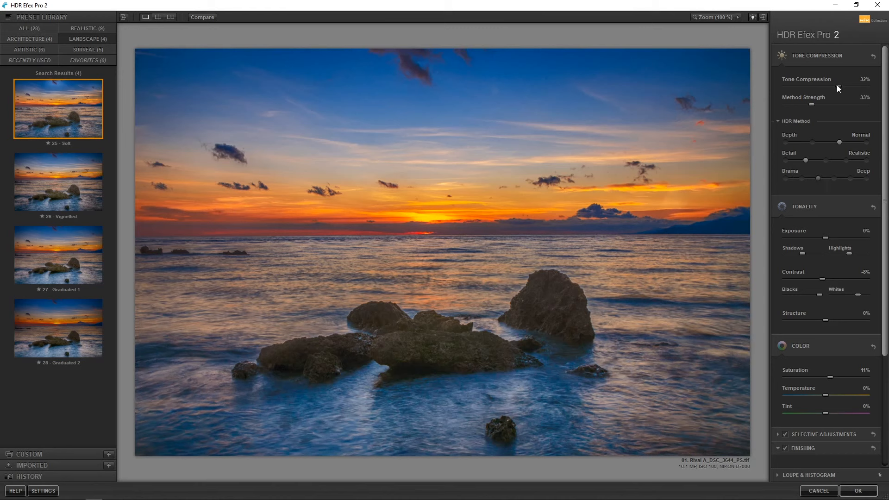
pyautogui.moveTo(838, 85); pyautogui.dragTo(806, 90)
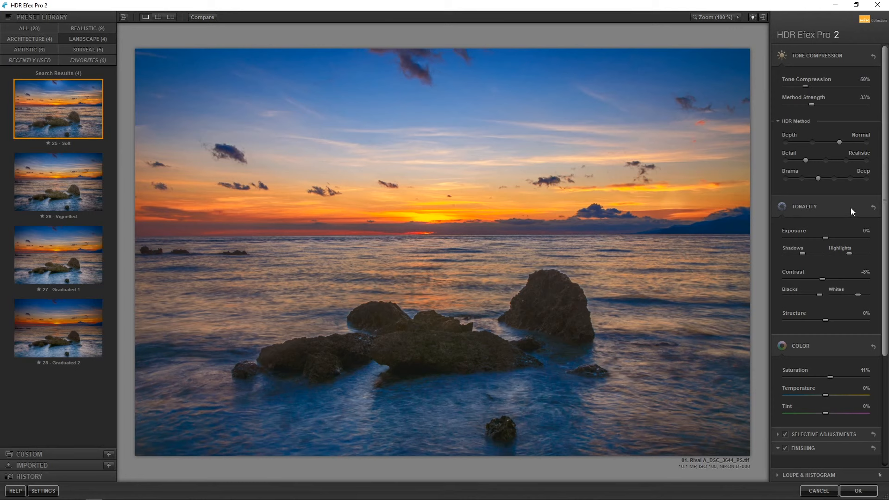
# - Reset Blacks and Whites, set Structure to 13%, Contrast to 6% and Exposure to about 14%, and apply the HDR effect
pyautogui.doubleClick(818, 294)
pyautogui.doubleClick(857, 295)
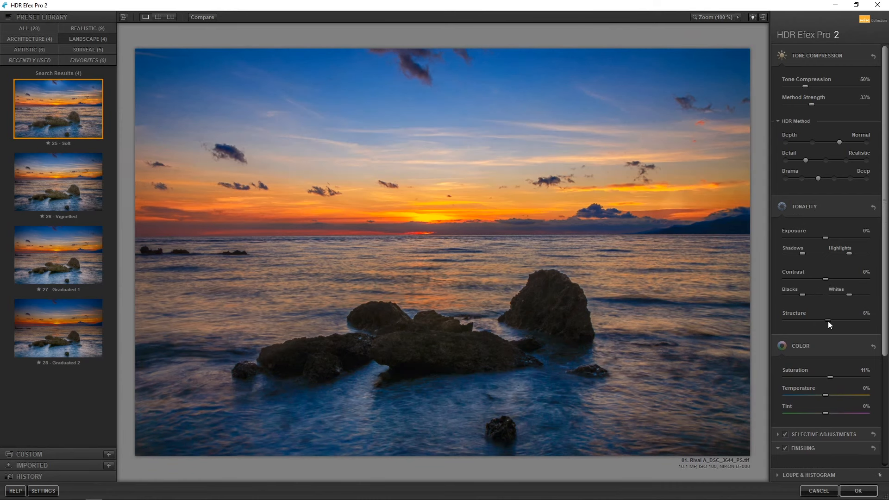
pyautogui.moveTo(830, 322); pyautogui.dragTo(831, 322)
pyautogui.moveTo(826, 279); pyautogui.dragTo(829, 279)
pyautogui.moveTo(824, 238); pyautogui.dragTo(830, 239)
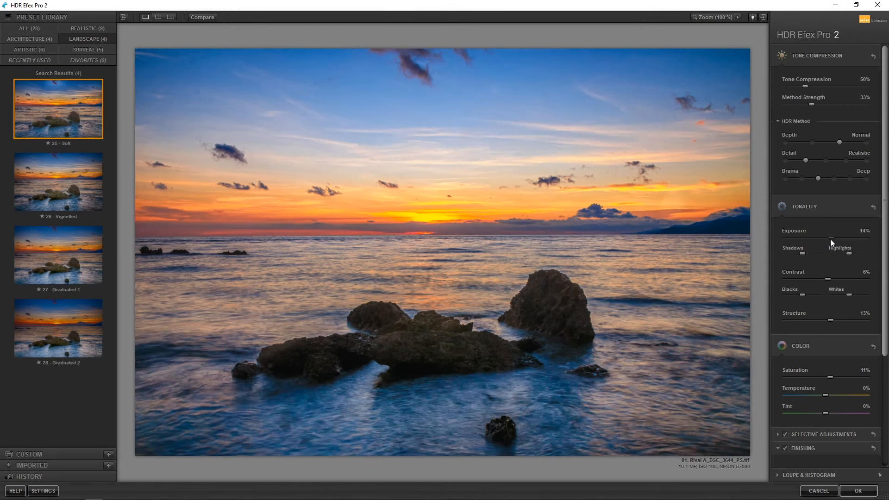
pyautogui.moveTo(830, 240); pyautogui.dragTo(830, 240)
pyautogui.click(854, 492)
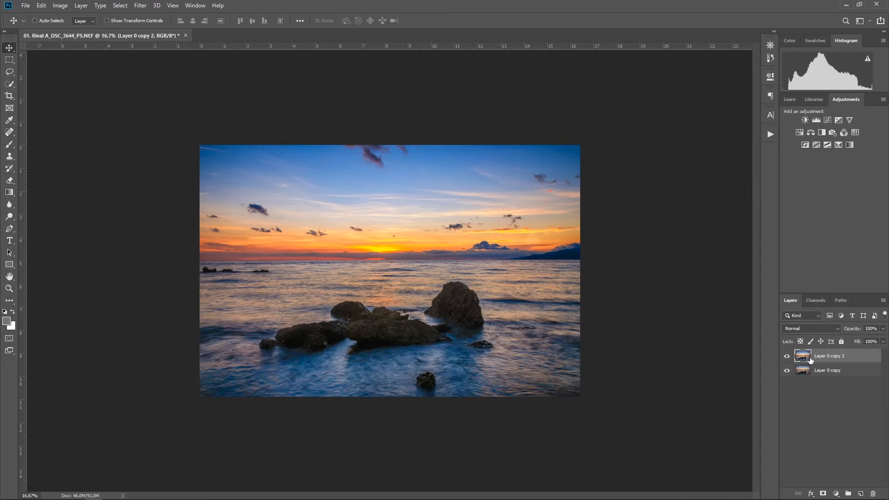
# - Compare the photo with and without the HDR layer, reduce that layer's opacity and merge it into the layer below
pyautogui.click(789, 357)
pyautogui.click(788, 358)
pyautogui.click(788, 358)
pyautogui.click(788, 357)
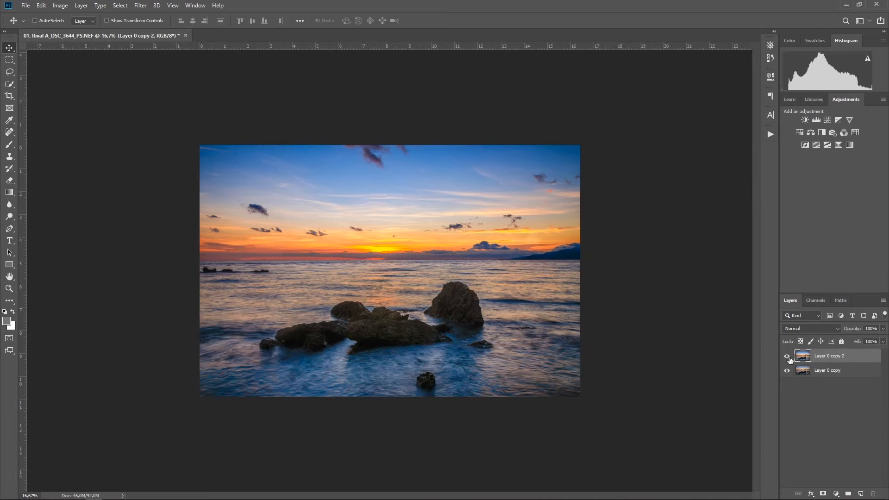
pyautogui.click(836, 370)
pyautogui.click(836, 354)
pyautogui.click(884, 328)
pyautogui.moveTo(883, 339)
pyautogui.mouseDown()
pyautogui.moveTo(846, 340)
pyautogui.moveTo(874, 345)
pyautogui.moveTo(867, 344)
pyautogui.mouseUp()
pyautogui.rightClick(854, 359)
pyautogui.click(806, 383)
# - Duplicate the merged layer and set Shadows +20, Highlights -27, Contrast +9 and Exposure -0,05 on the copy in the Camera Raw filter
pyautogui.moveTo(846, 362); pyautogui.dragTo(860, 493)
pyautogui.click(141, 5)
pyautogui.click(169, 63)
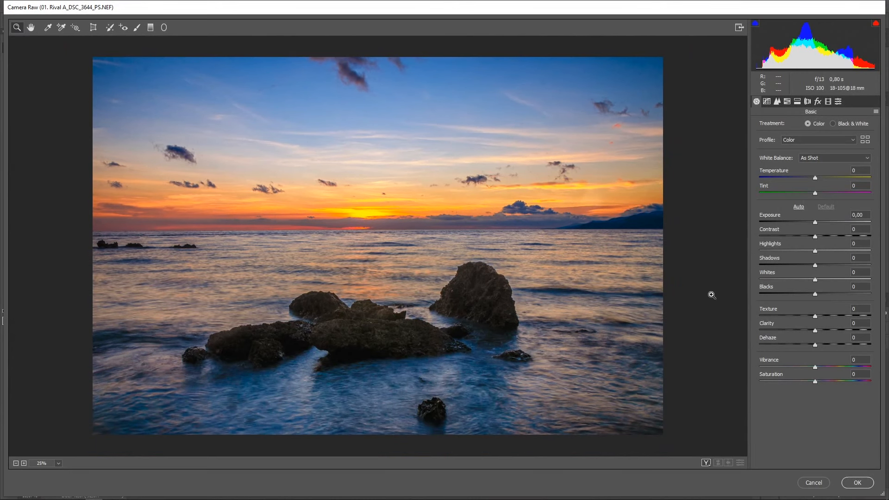
pyautogui.moveTo(839, 263); pyautogui.dragTo(826, 267)
pyautogui.moveTo(815, 236); pyautogui.dragTo(798, 257)
pyautogui.moveTo(816, 222); pyautogui.dragTo(812, 222)
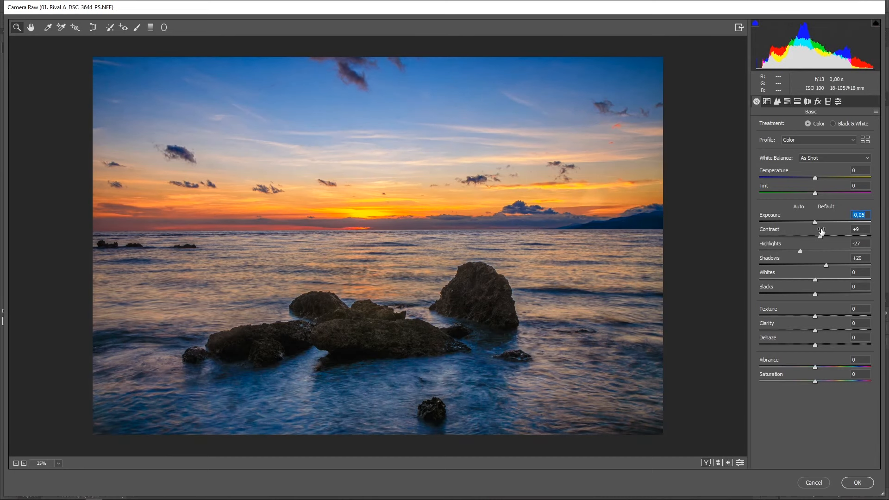
# - Add a graduated filter over the water, from the large rock's tip up to the horizon, with Exposure +0,30, Contrast +24, Highlights -18 and Whites +66
pyautogui.click(151, 27)
pyautogui.click(876, 100)
pyautogui.click(817, 109)
pyautogui.moveTo(814, 172); pyautogui.dragTo(815, 173)
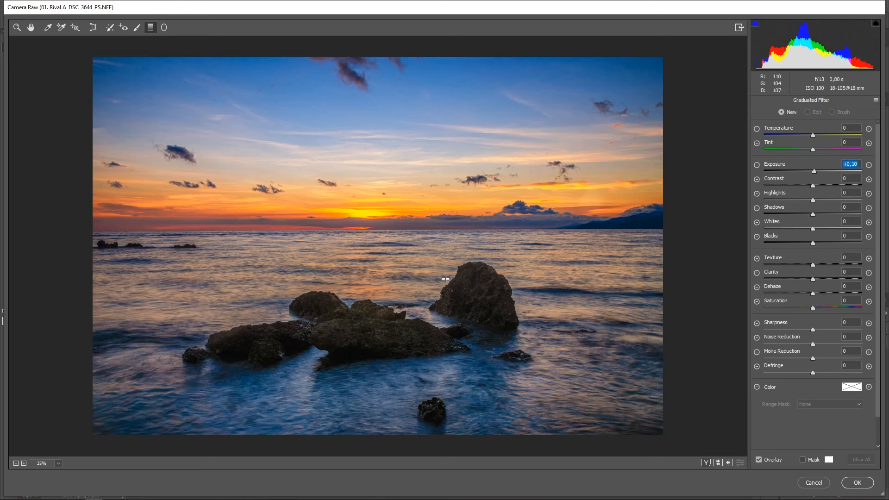
pyautogui.moveTo(468, 263); pyautogui.dragTo(467, 222)
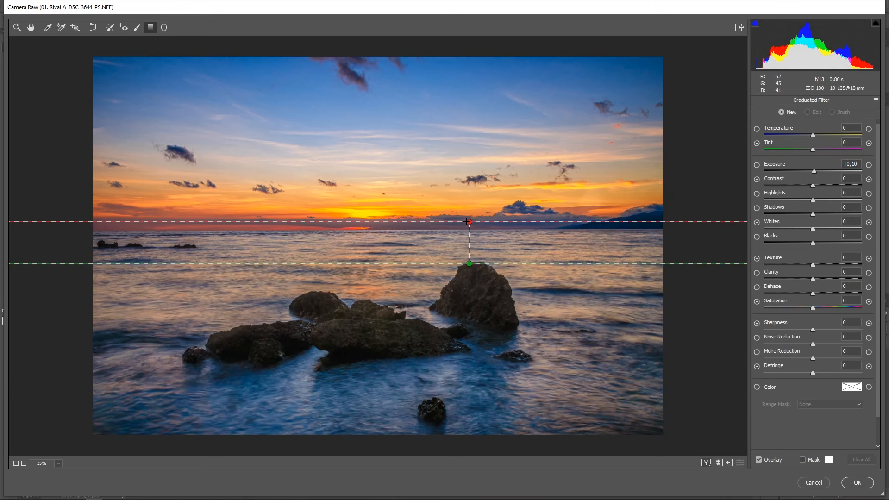
pyautogui.moveTo(814, 173); pyautogui.dragTo(846, 228)
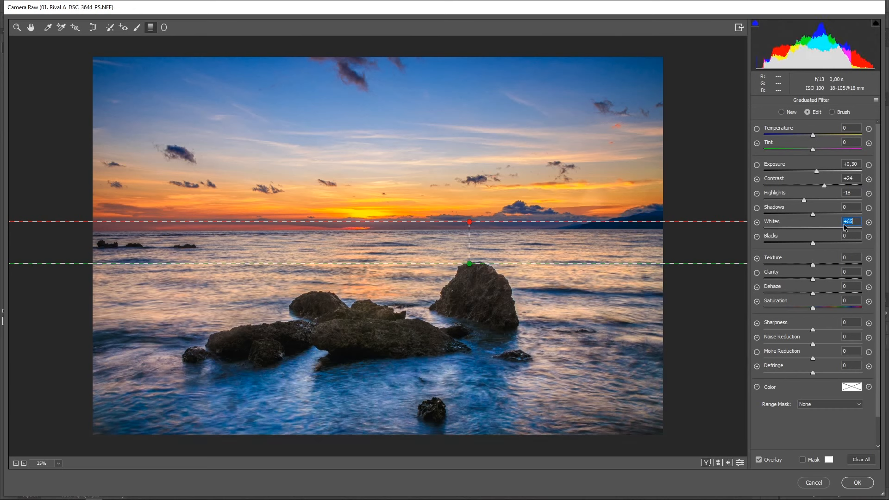
pyautogui.click(30, 28)
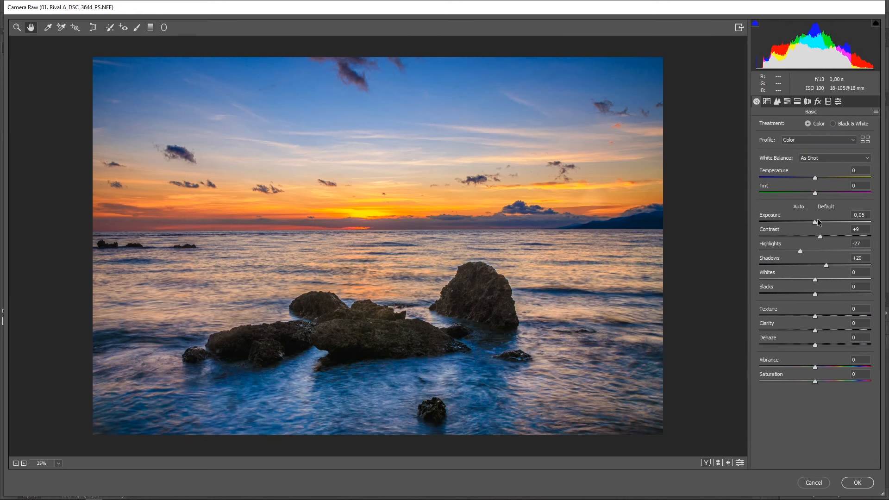
# - Set the white balance to Temperature +8 and Tint +6, apply the Camera Raw filter and merge the layer down
pyautogui.moveTo(815, 178)
pyautogui.mouseDown()
pyautogui.moveTo(827, 179)
pyautogui.moveTo(820, 193)
pyautogui.mouseUp()
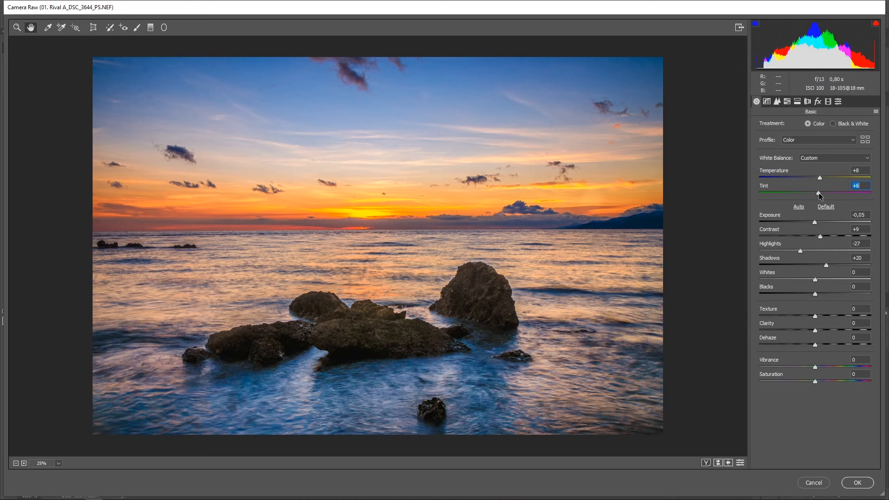
pyautogui.click(857, 482)
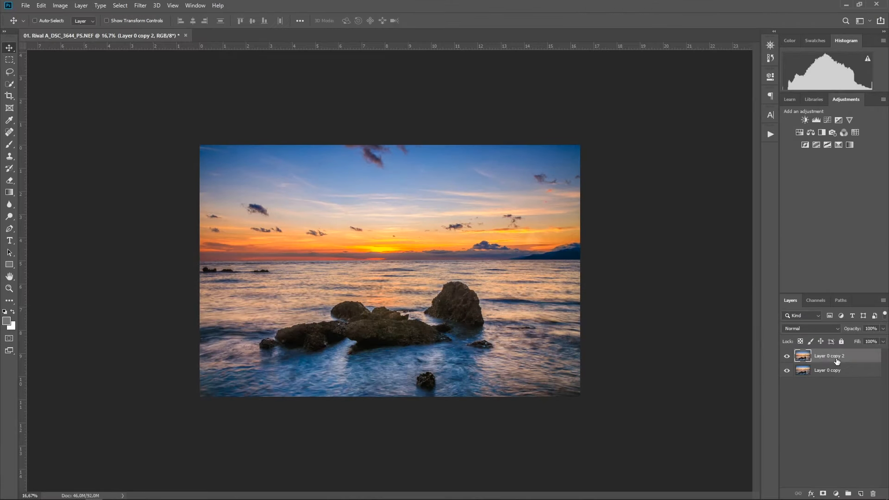
pyautogui.rightClick(837, 360)
pyautogui.click(804, 381)
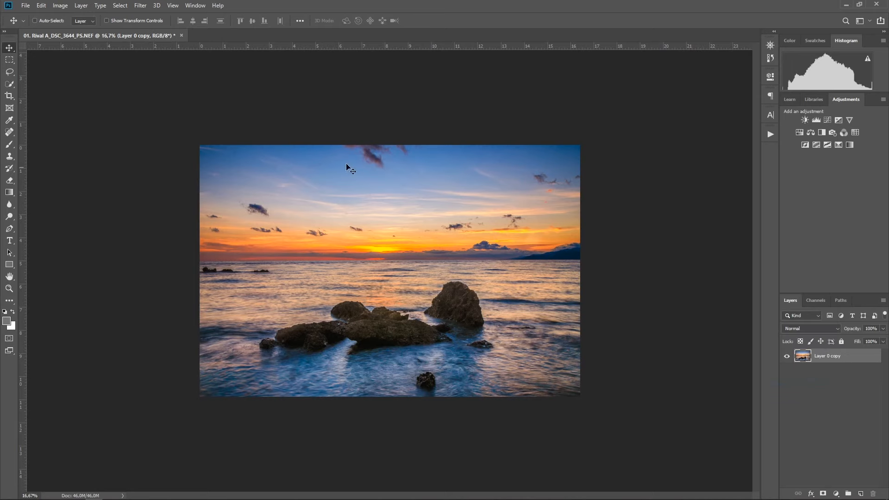
pyautogui.hotkey('ctrl', '+')
pyautogui.hotkey('ctrl', '+')
pyautogui.hotkey('ctrl', '+')
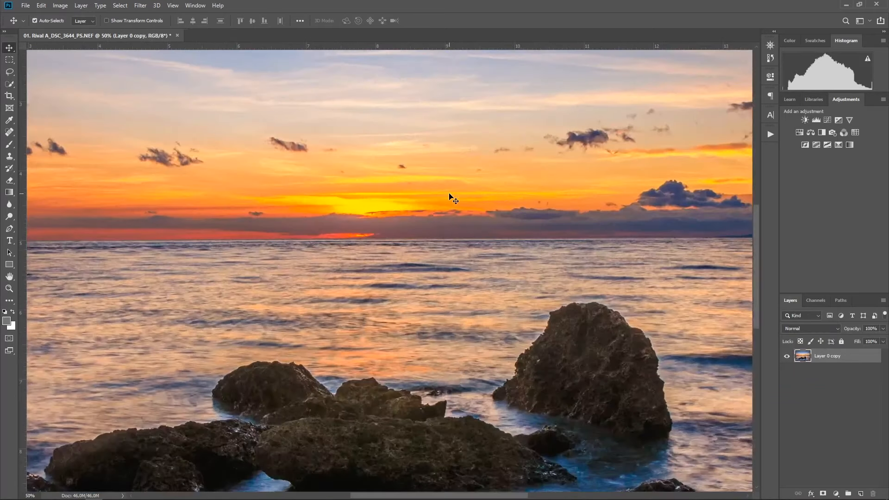
pyautogui.hotkey('ctrl', '-')
pyautogui.hotkey('ctrl', '-')
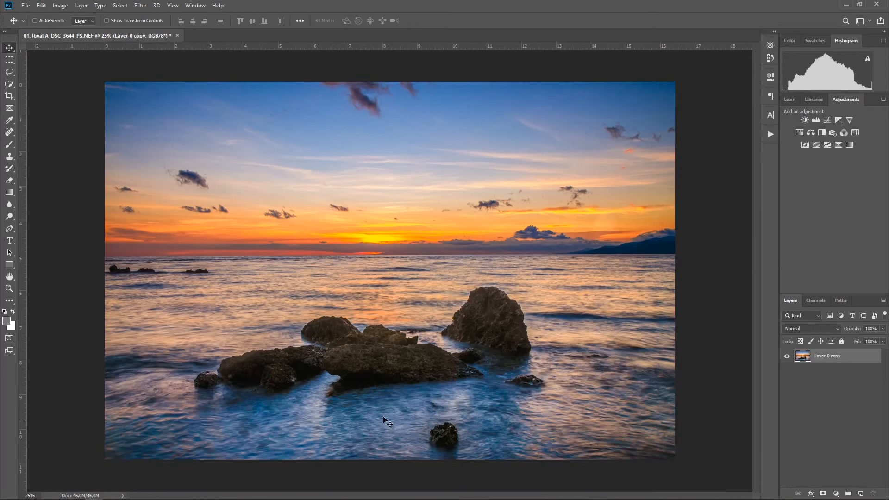
# - Examine the sky, its upper corner and the water around the rocks for noise at up to 200% magnification
pyautogui.hotkey('ctrl', '+')
pyautogui.hotkey('ctrl', '+')
pyautogui.hotkey('ctrl', '+')
pyautogui.hotkey('ctrl', '+')
pyautogui.hotkey('ctrl', '+')
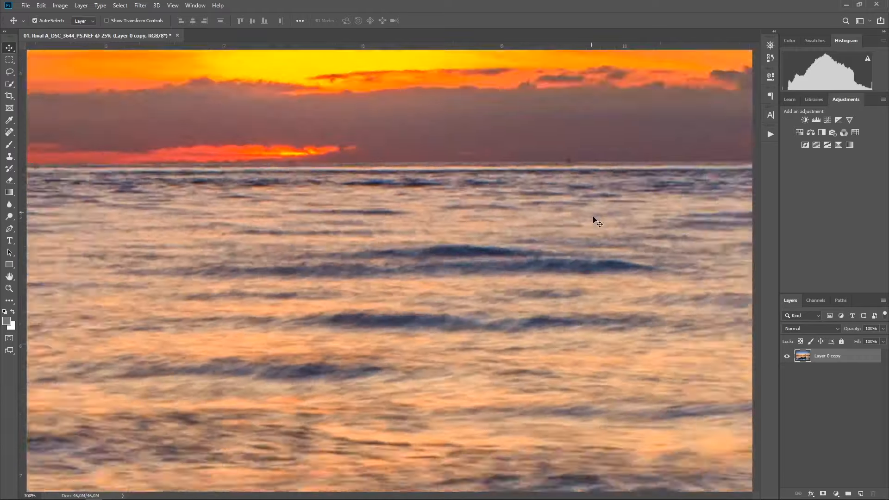
pyautogui.moveTo(332, 341); pyautogui.dragTo(213, 412)
pyautogui.moveTo(630, 135); pyautogui.dragTo(148, 431)
pyautogui.moveTo(639, 92); pyautogui.dragTo(234, 337)
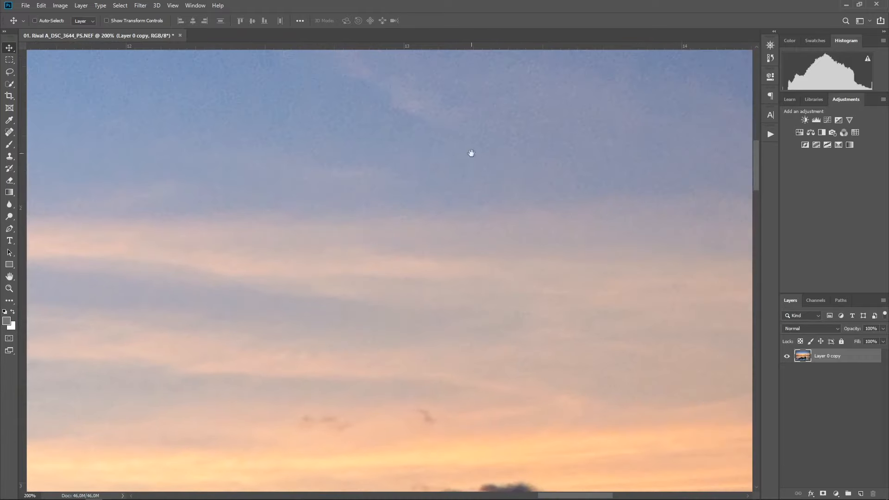
pyautogui.moveTo(602, 84); pyautogui.dragTo(261, 408)
pyautogui.moveTo(547, 214); pyautogui.dragTo(297, 336)
pyautogui.moveTo(562, 257); pyautogui.dragTo(246, 232)
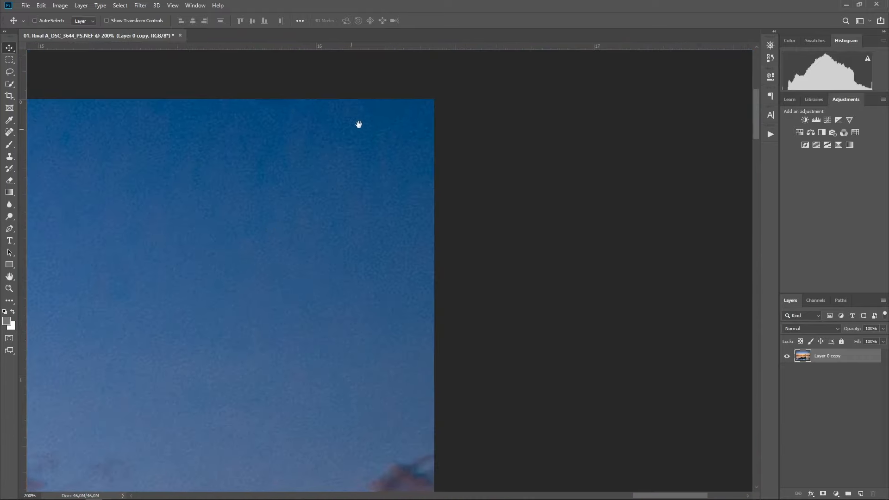
pyautogui.moveTo(357, 205); pyautogui.dragTo(436, 188)
pyautogui.moveTo(407, 216); pyautogui.dragTo(658, 92)
pyautogui.moveTo(306, 260); pyautogui.dragTo(623, 236)
pyautogui.moveTo(280, 259); pyautogui.dragTo(440, 282)
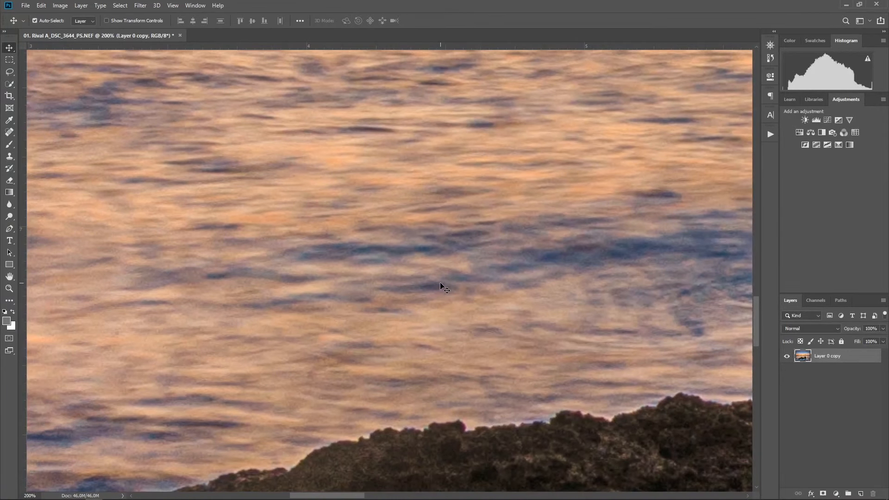
pyautogui.hotkey('ctrl', '0')
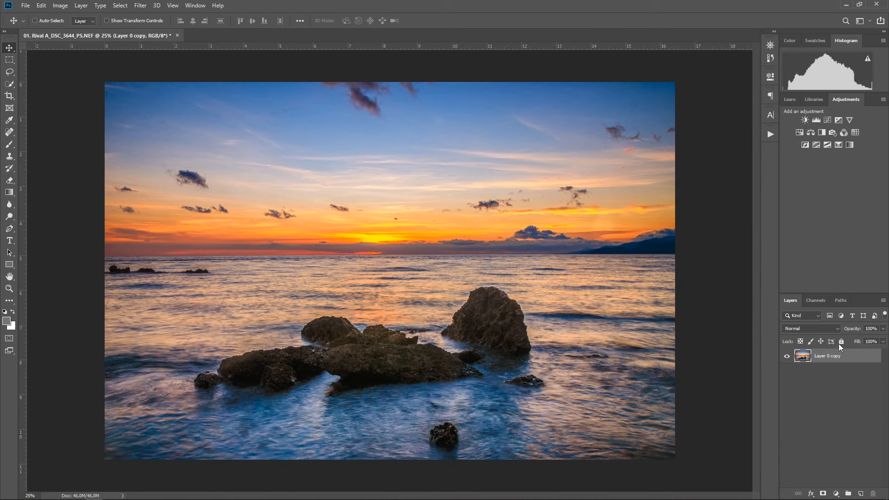
# - Duplicate the layer, run Topaz DeNoise 5 on the copy and set Overall Strength to 0.30
pyautogui.moveTo(849, 359); pyautogui.dragTo(861, 493)
pyautogui.click(143, 7)
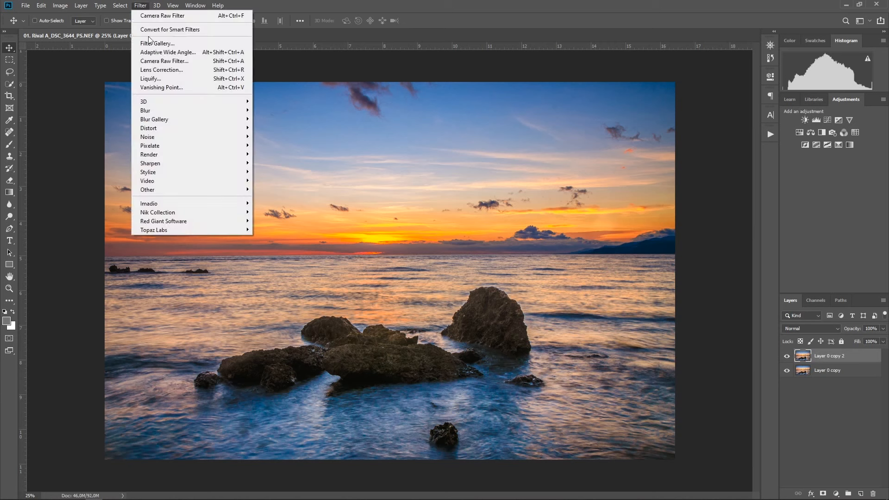
pyautogui.moveTo(180, 230)
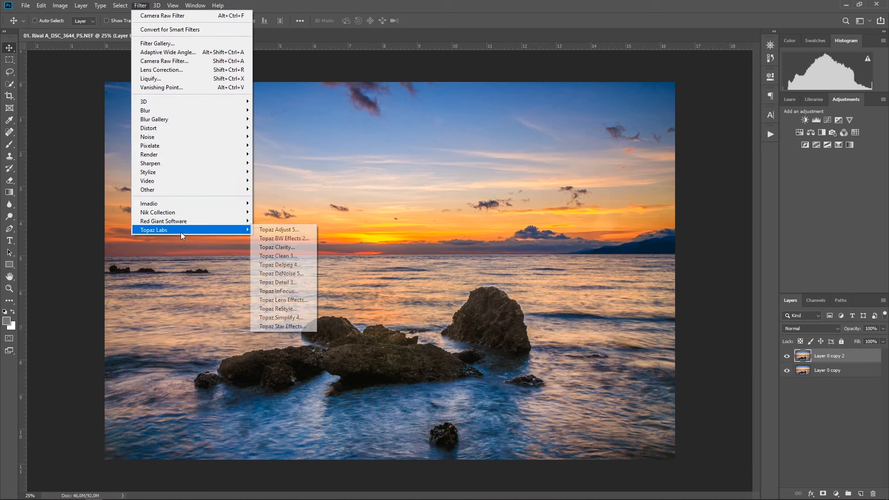
pyautogui.click(304, 274)
pyautogui.moveTo(846, 53); pyautogui.dragTo(765, 123)
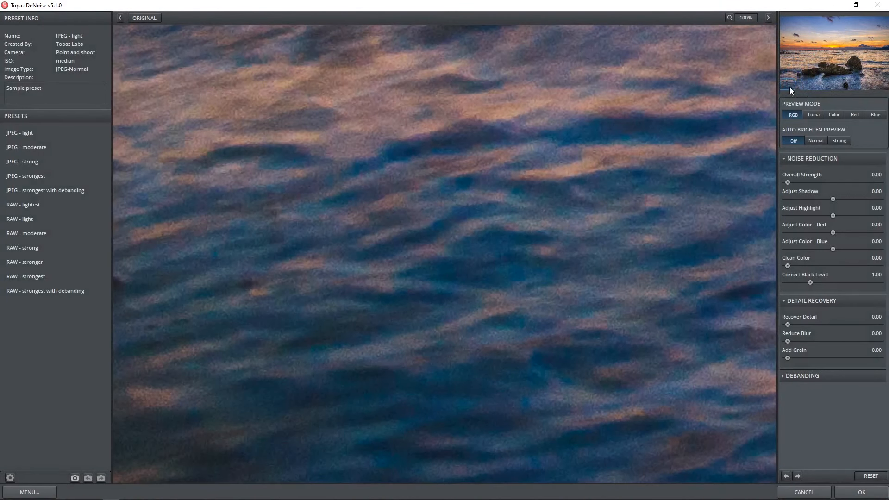
pyautogui.moveTo(788, 181); pyautogui.dragTo(801, 182)
pyautogui.moveTo(814, 183); pyautogui.dragTo(815, 182)
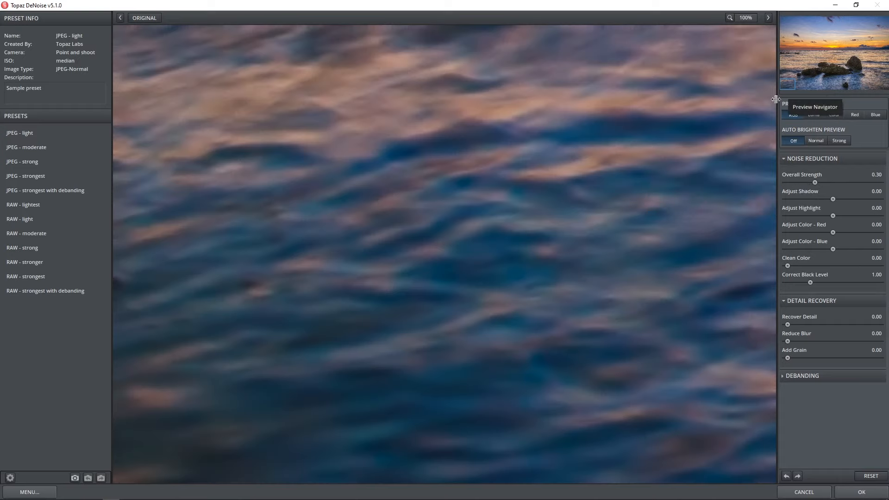
# - Check the noise reduction in sky and water, set Recover Detail 0.25, Reduce Blur 0.15 and Add Grain 0.30, and apply the filter
pyautogui.moveTo(799, 75); pyautogui.dragTo(843, 26)
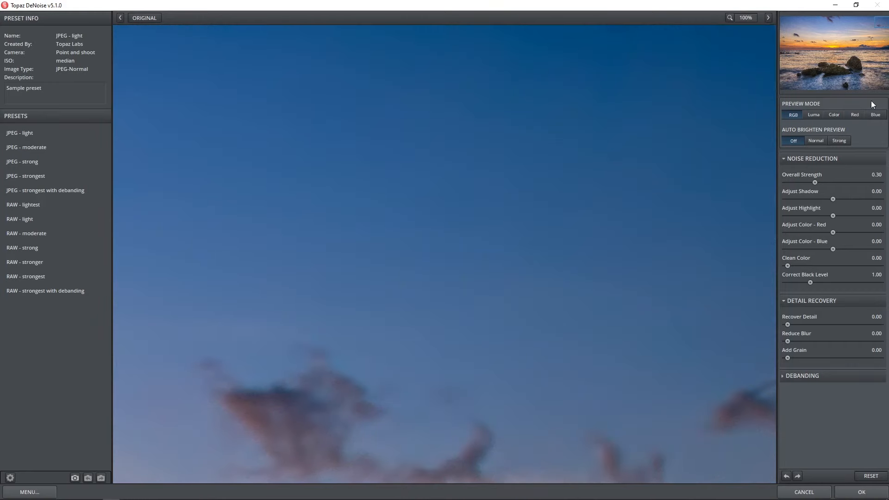
pyautogui.moveTo(883, 22); pyautogui.dragTo(774, 76)
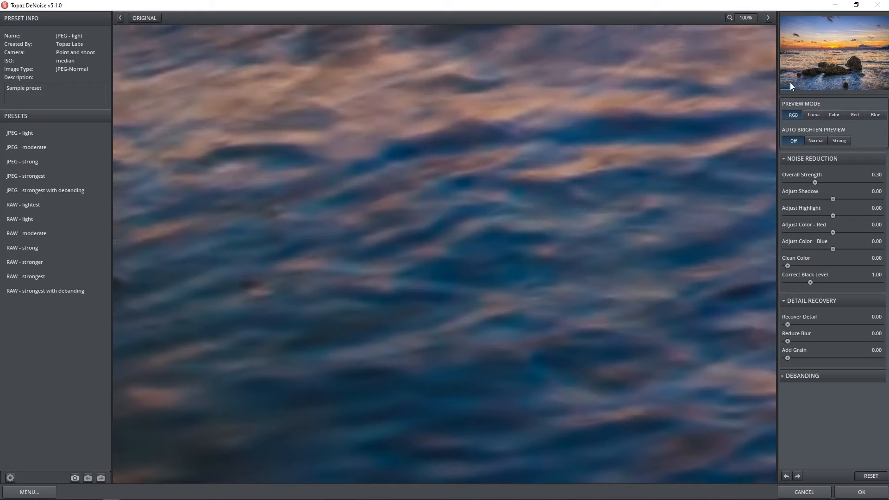
pyautogui.moveTo(789, 83); pyautogui.dragTo(777, 19)
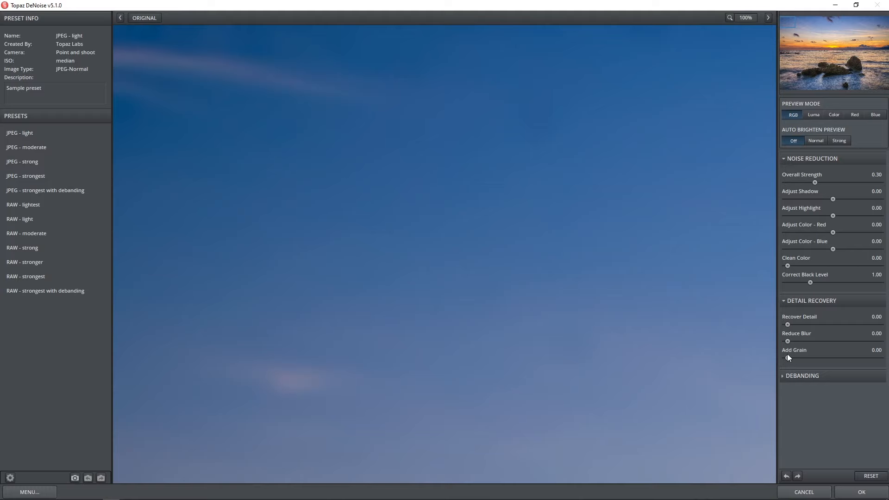
pyautogui.moveTo(788, 358); pyautogui.dragTo(815, 359)
pyautogui.moveTo(791, 342); pyautogui.dragTo(798, 342)
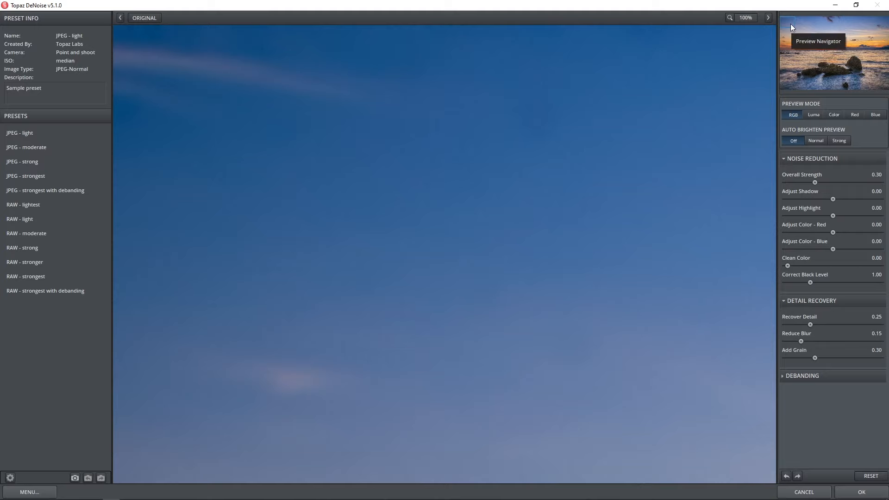
pyautogui.moveTo(791, 23); pyautogui.dragTo(881, 82)
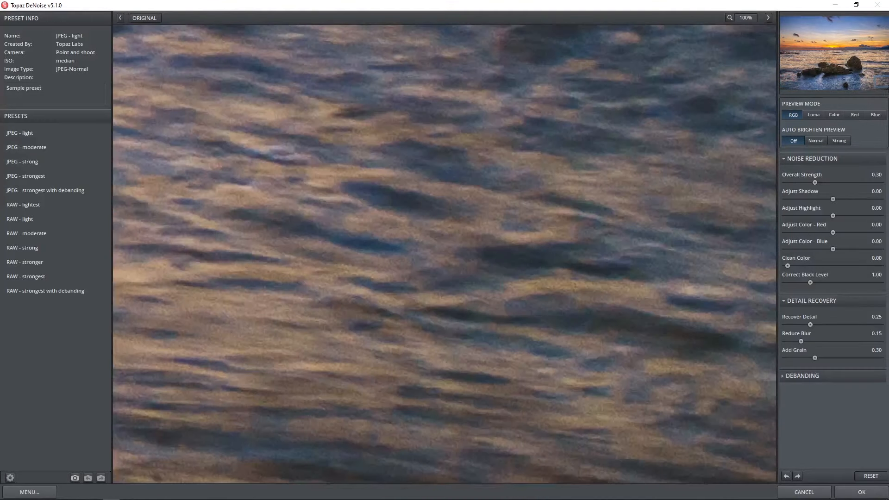
pyautogui.click(862, 492)
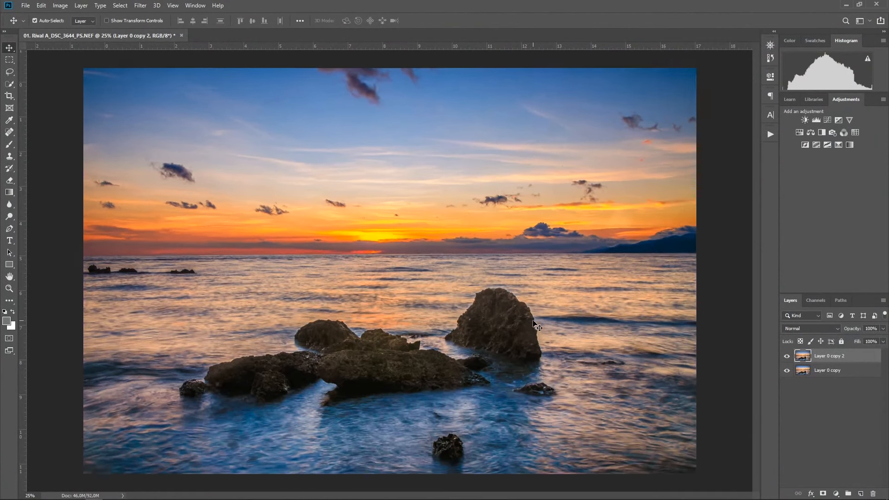
# - Compare the large rock's detail with and without the denoised layer
pyautogui.moveTo(537, 326); pyautogui.dragTo(540, 233)
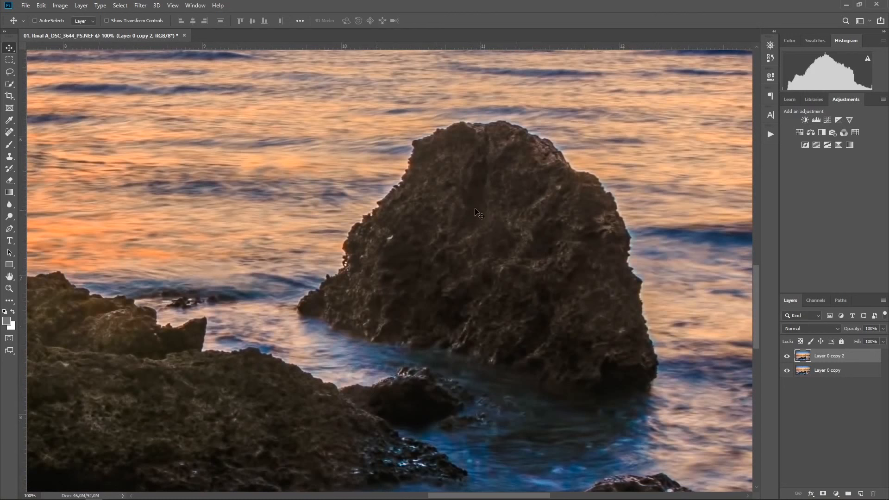
pyautogui.click(787, 357)
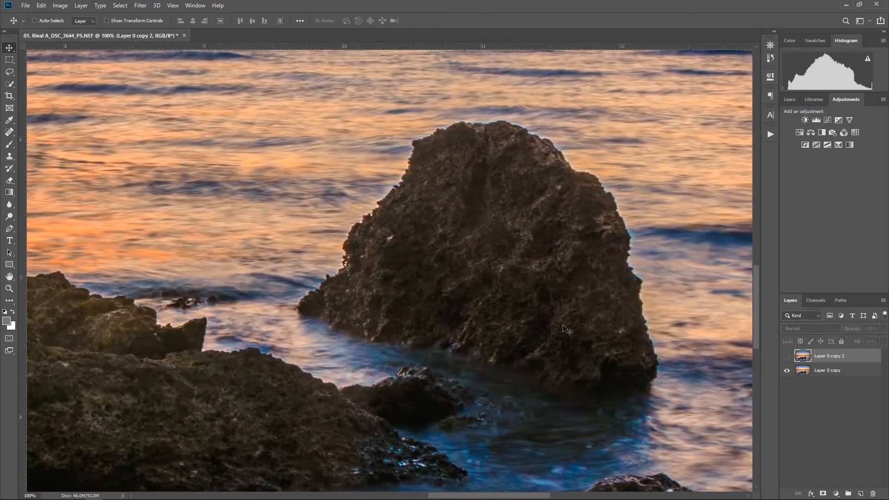
pyautogui.click(788, 358)
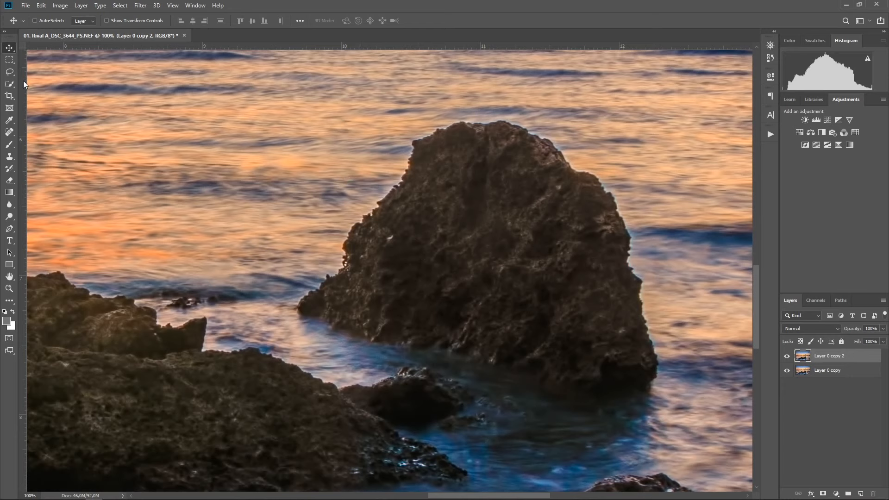
# - Add a layer mask to the denoised layer and select the large rock with the Quick Selection tool
pyautogui.click(823, 493)
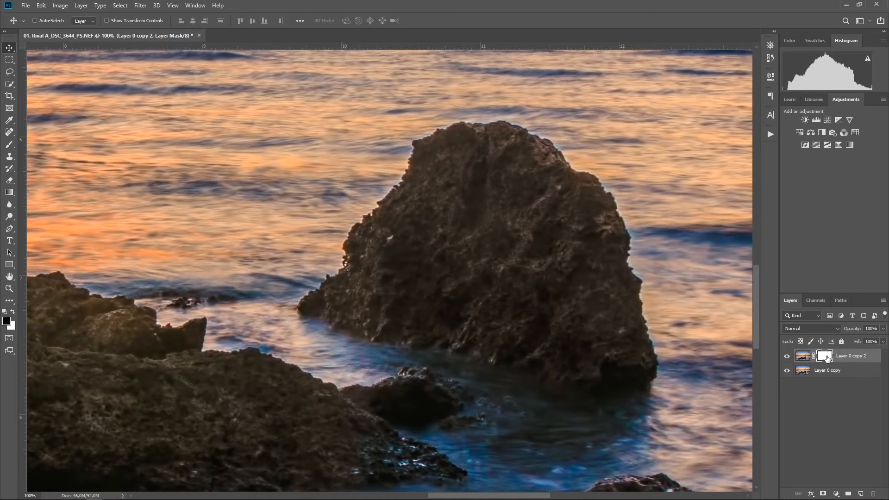
pyautogui.click(10, 84)
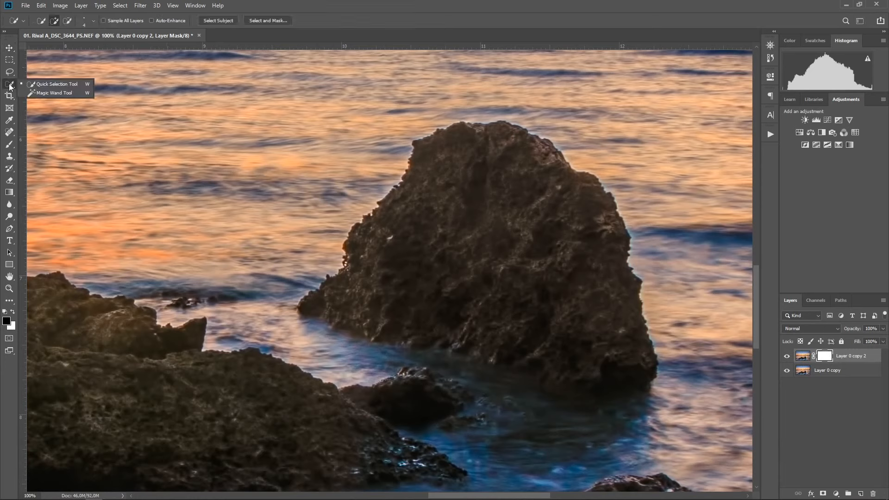
pyautogui.click(36, 85)
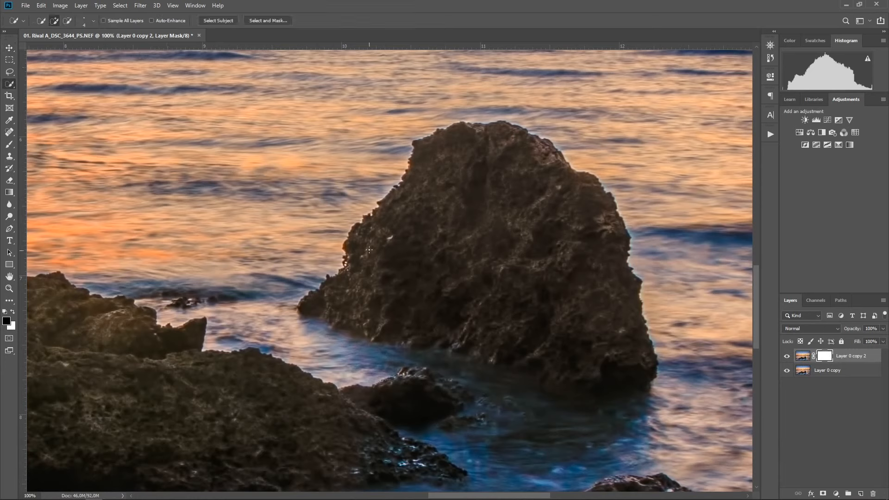
pyautogui.press(']')
pyautogui.press(']')
pyautogui.press(']')
pyautogui.press(']')
pyautogui.press(']')
pyautogui.press(']')
pyautogui.press(']')
pyautogui.press(']')
pyautogui.press('[')
pyautogui.press('[')
pyautogui.press('[')
pyautogui.moveTo(422, 145)
pyautogui.mouseDown()
pyautogui.moveTo(477, 140)
pyautogui.moveTo(519, 155)
pyautogui.moveTo(593, 230)
pyautogui.moveTo(603, 296)
pyautogui.mouseUp()
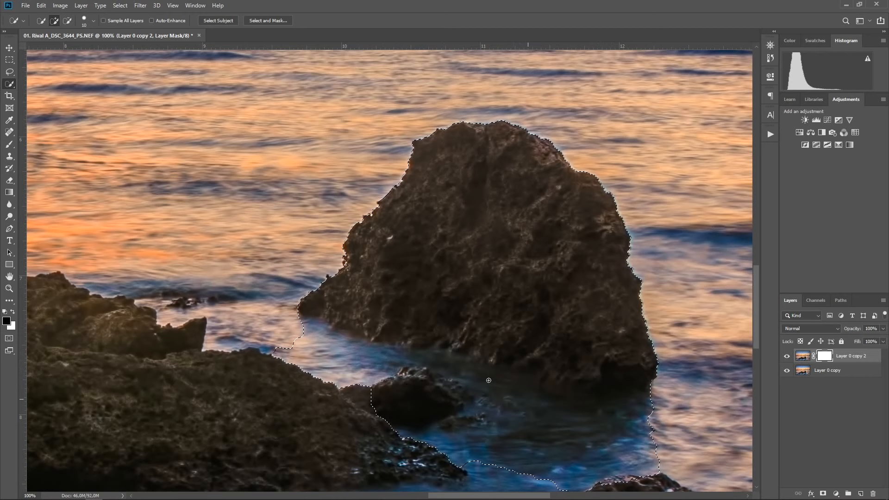
# - Hide the lower layer, mask out the large rock with a black 150 px brush at 50% hardness, and clear the selection
pyautogui.moveTo(459, 290); pyautogui.dragTo(354, 264)
pyautogui.press('b')
pyautogui.rightClick(377, 192)
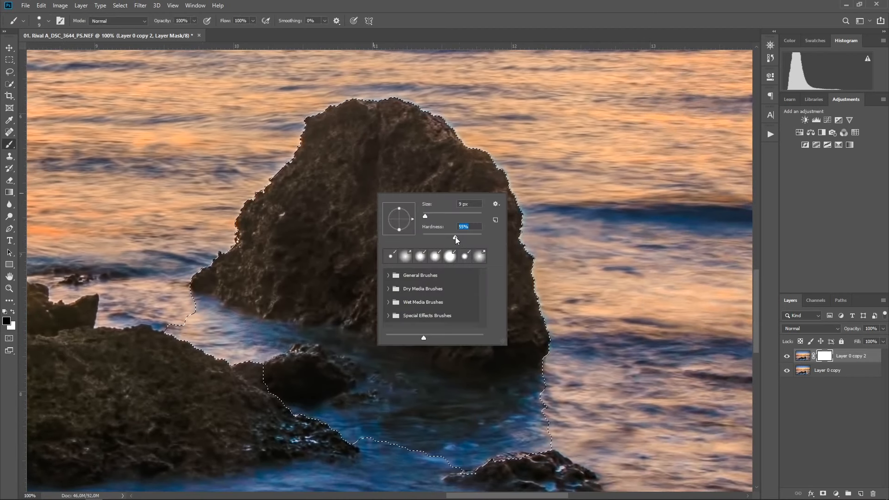
pyautogui.click(469, 204)
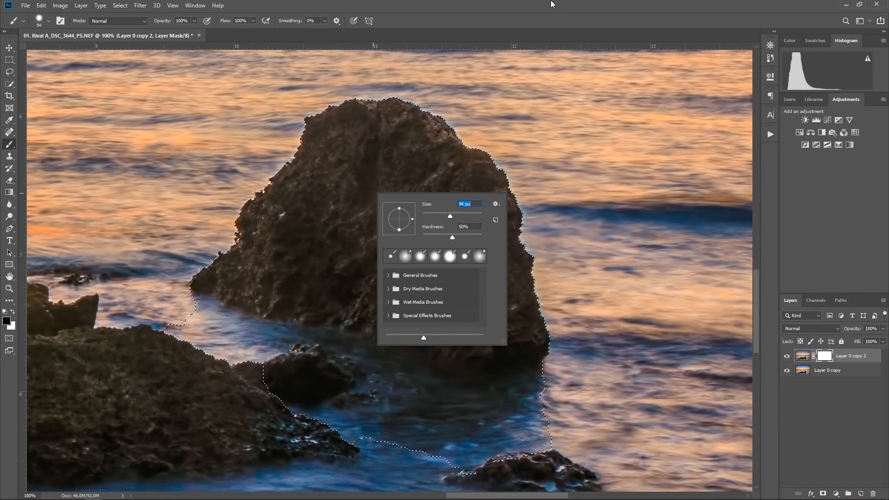
pyautogui.write('94')
pyautogui.press('Return')
pyautogui.press(']')
pyautogui.press(']')
pyautogui.press(']')
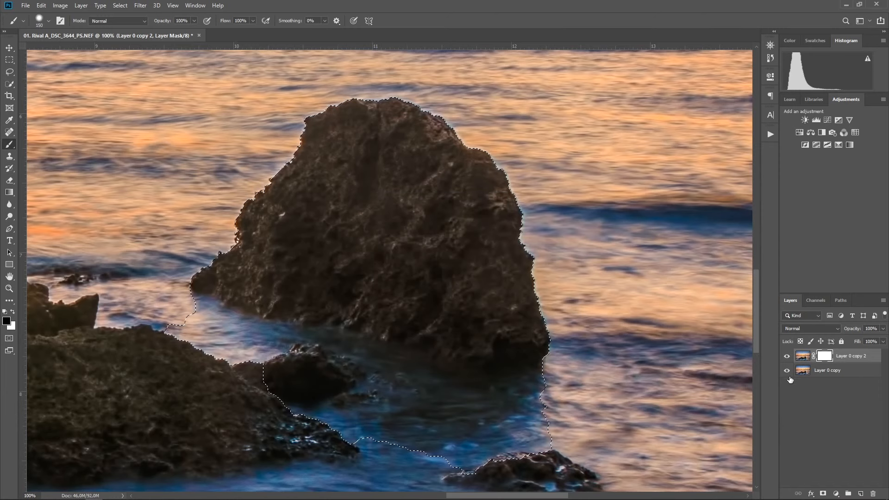
pyautogui.moveTo(352, 111)
pyautogui.mouseDown()
pyautogui.moveTo(450, 127)
pyautogui.moveTo(365, 109)
pyautogui.moveTo(380, 124)
pyautogui.moveTo(363, 128)
pyautogui.moveTo(516, 168)
pyautogui.moveTo(325, 146)
pyautogui.moveTo(317, 167)
pyautogui.moveTo(547, 220)
pyautogui.moveTo(302, 176)
pyautogui.moveTo(235, 180)
pyautogui.moveTo(320, 218)
pyautogui.moveTo(541, 266)
pyautogui.moveTo(265, 222)
pyautogui.moveTo(195, 238)
pyautogui.moveTo(211, 248)
pyautogui.moveTo(195, 249)
pyautogui.moveTo(461, 325)
pyautogui.moveTo(537, 332)
pyautogui.mouseUp()
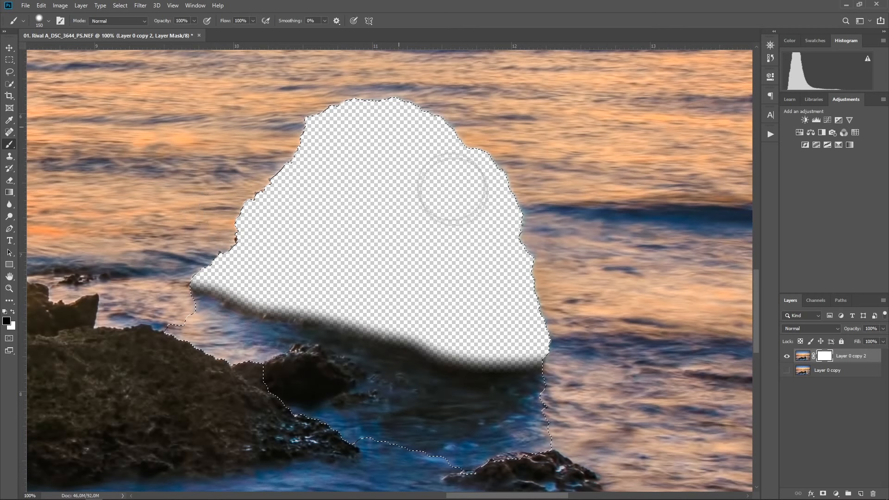
pyautogui.click(13, 60)
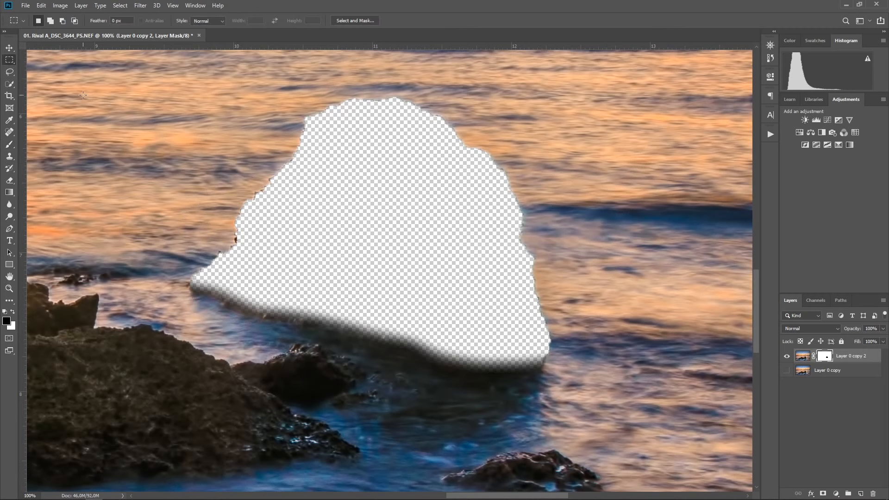
# - Select the group of low rocks beside the large one, including the small outlying rock, with the Quick Selection tool
pyautogui.moveTo(195, 235); pyautogui.dragTo(469, 145)
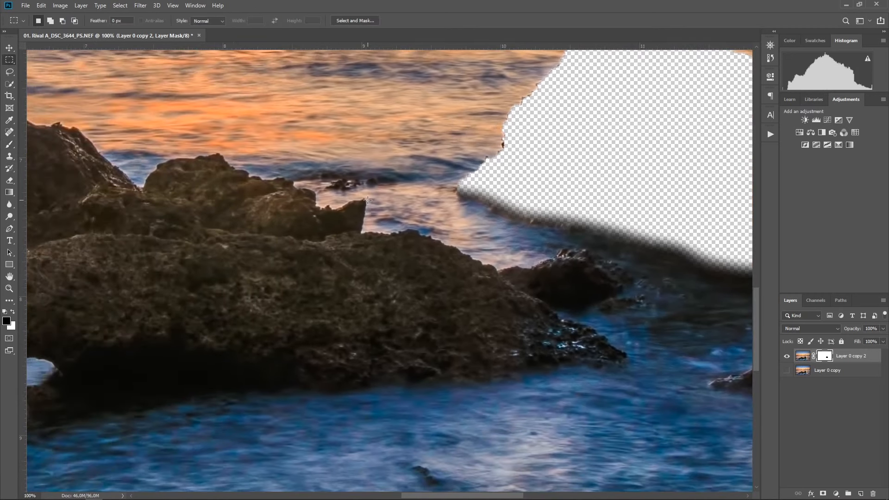
pyautogui.hotkey('ctrl', '-')
pyautogui.moveTo(339, 235); pyautogui.dragTo(515, 252)
pyautogui.moveTo(277, 245); pyautogui.dragTo(415, 195)
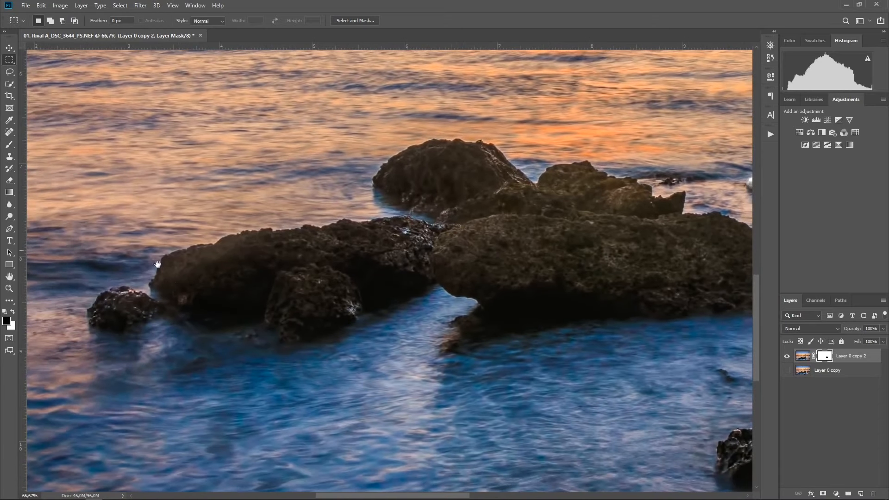
pyautogui.click(9, 84)
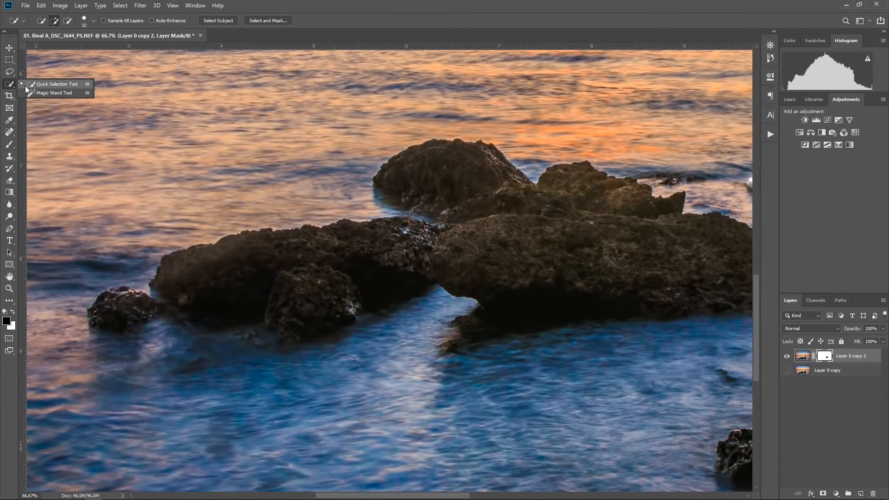
pyautogui.moveTo(172, 257)
pyautogui.mouseDown()
pyautogui.moveTo(375, 227)
pyautogui.moveTo(298, 277)
pyautogui.moveTo(648, 218)
pyautogui.moveTo(589, 209)
pyautogui.moveTo(624, 225)
pyautogui.mouseUp()
pyautogui.moveTo(602, 254)
pyautogui.mouseDown()
pyautogui.moveTo(630, 277)
pyautogui.moveTo(611, 267)
pyautogui.moveTo(589, 274)
pyautogui.mouseUp()
pyautogui.moveTo(248, 254); pyautogui.dragTo(449, 234)
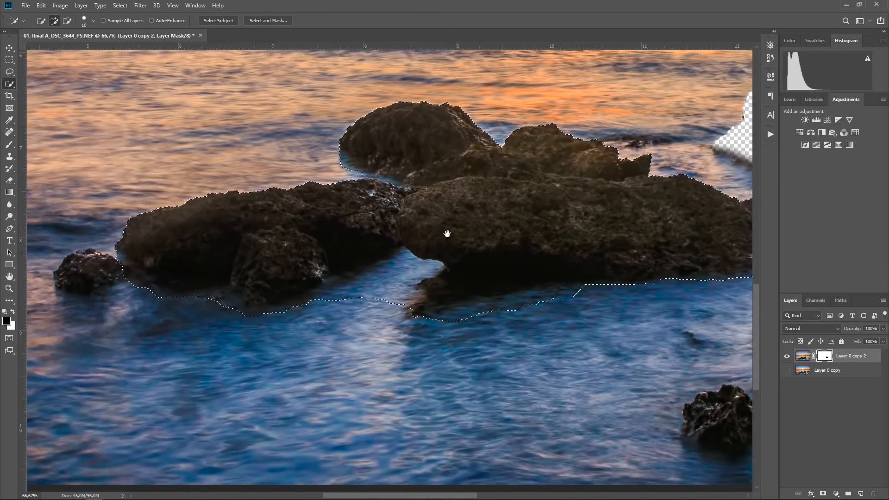
pyautogui.moveTo(357, 248); pyautogui.dragTo(482, 245)
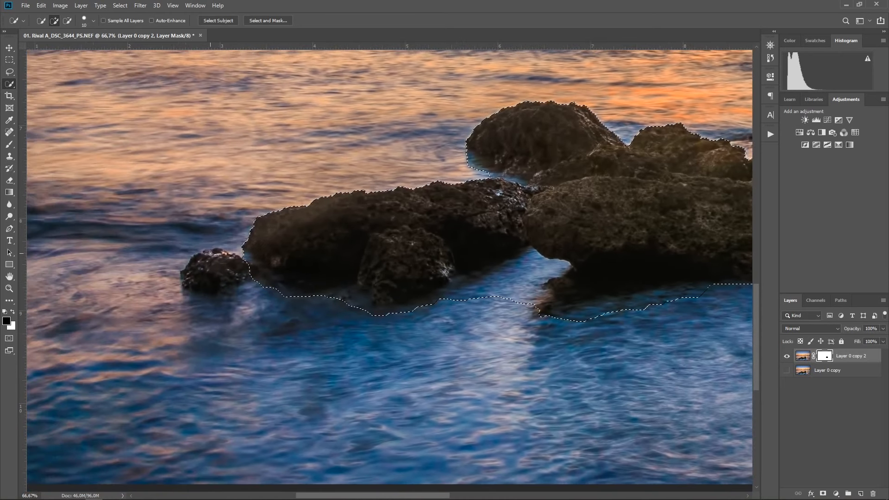
pyautogui.click(199, 269)
pyautogui.moveTo(586, 150); pyautogui.dragTo(522, 193)
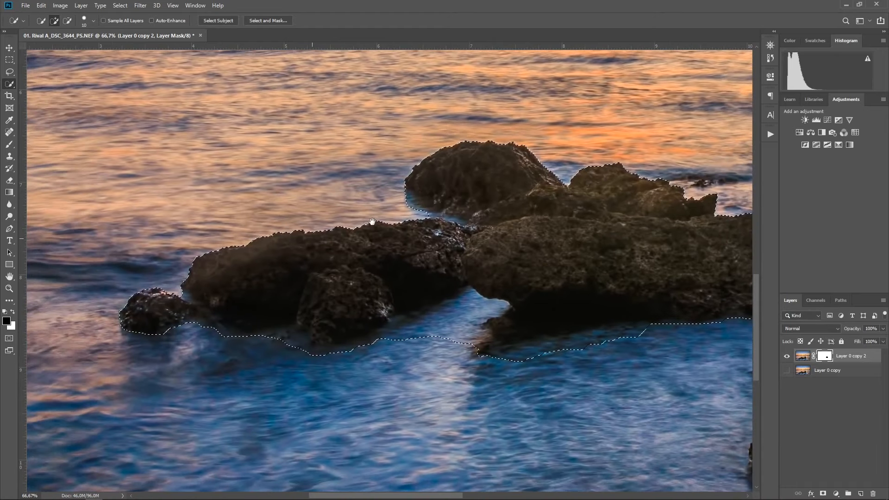
# - Mask out most of the selected low rocks on the denoised layer by painting the mask with a black 150 px brush
pyautogui.click(9, 144)
pyautogui.moveTo(210, 277)
pyautogui.mouseDown()
pyautogui.moveTo(233, 287)
pyautogui.moveTo(279, 273)
pyautogui.moveTo(269, 243)
pyautogui.moveTo(352, 238)
pyautogui.moveTo(452, 251)
pyautogui.moveTo(332, 258)
pyautogui.moveTo(239, 287)
pyautogui.moveTo(213, 279)
pyautogui.moveTo(323, 311)
pyautogui.moveTo(341, 307)
pyautogui.moveTo(346, 292)
pyautogui.moveTo(452, 264)
pyautogui.moveTo(318, 268)
pyautogui.mouseUp()
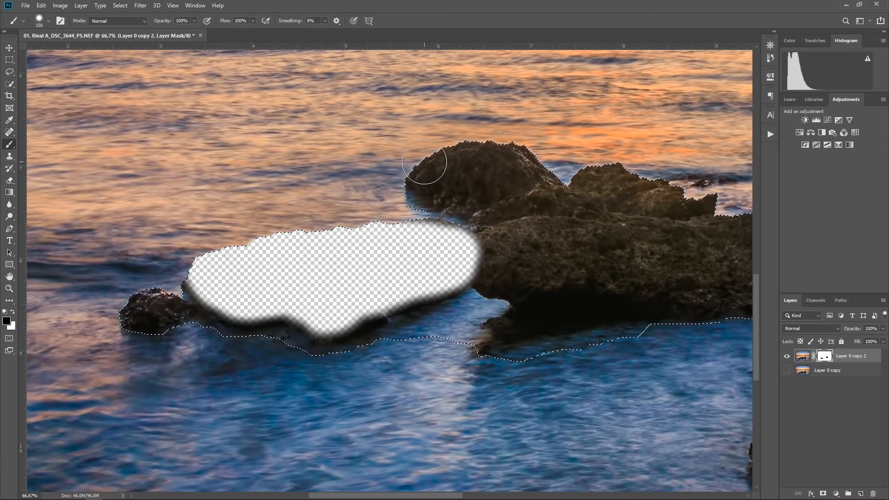
pyautogui.moveTo(448, 178)
pyautogui.mouseDown()
pyautogui.moveTo(494, 194)
pyautogui.moveTo(439, 153)
pyautogui.mouseUp()
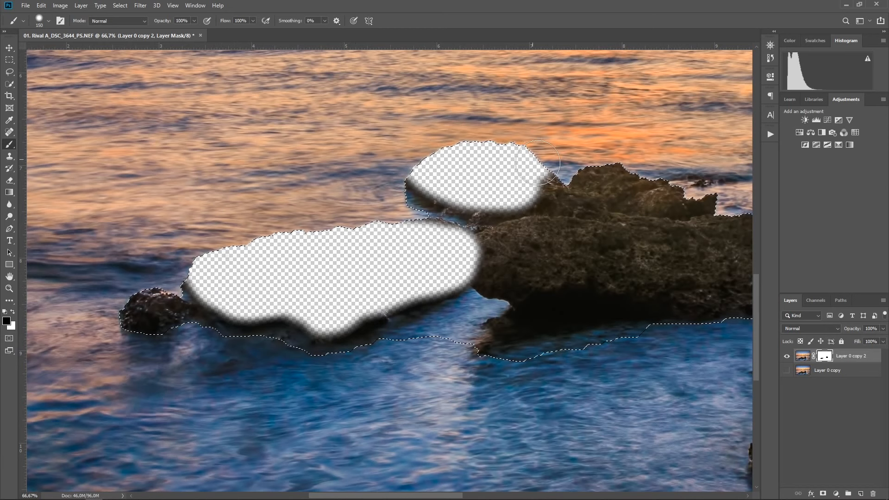
pyautogui.moveTo(690, 188)
pyautogui.mouseDown()
pyautogui.moveTo(621, 204)
pyautogui.moveTo(441, 169)
pyautogui.moveTo(495, 195)
pyautogui.moveTo(520, 223)
pyautogui.moveTo(490, 242)
pyautogui.moveTo(510, 218)
pyautogui.moveTo(528, 229)
pyautogui.mouseUp()
pyautogui.moveTo(570, 261); pyautogui.dragTo(400, 231)
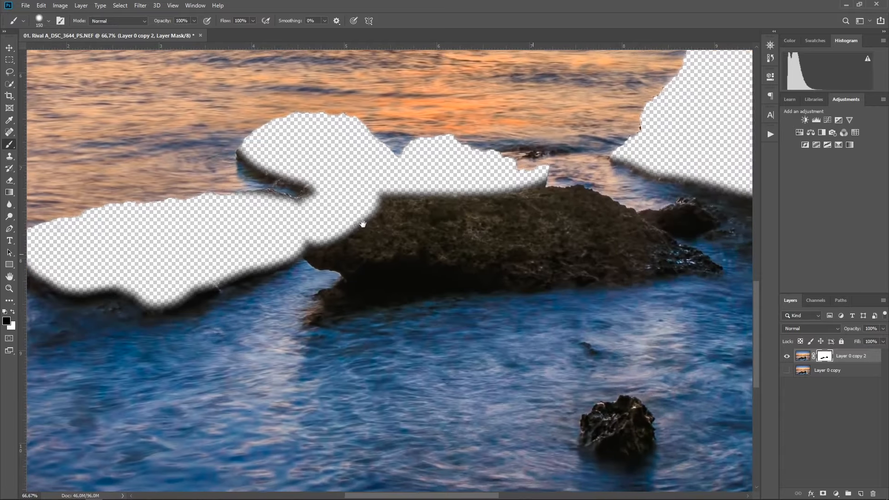
pyautogui.moveTo(318, 229)
pyautogui.mouseDown()
pyautogui.moveTo(466, 199)
pyautogui.moveTo(554, 197)
pyautogui.moveTo(608, 215)
pyautogui.moveTo(401, 219)
pyautogui.moveTo(322, 234)
pyautogui.moveTo(342, 244)
pyautogui.moveTo(558, 244)
pyautogui.moveTo(407, 210)
pyautogui.moveTo(456, 200)
pyautogui.moveTo(587, 218)
pyautogui.moveTo(636, 242)
pyautogui.moveTo(395, 266)
pyautogui.moveTo(645, 249)
pyautogui.moveTo(466, 257)
pyautogui.mouseUp()
pyautogui.moveTo(536, 210)
pyautogui.mouseDown()
pyautogui.moveTo(477, 219)
pyautogui.moveTo(517, 216)
pyautogui.moveTo(450, 237)
pyautogui.moveTo(447, 249)
pyautogui.moveTo(523, 269)
pyautogui.moveTo(226, 281)
pyautogui.moveTo(174, 266)
pyautogui.moveTo(433, 246)
pyautogui.mouseUp()
# - Reduce the brush to 80 px, mask out the remaining parts including the small outlying rock, and clear the selection
pyautogui.press('[')
pyautogui.press('[')
pyautogui.press('[')
pyautogui.press('[')
pyautogui.moveTo(115, 275)
pyautogui.mouseDown()
pyautogui.moveTo(89, 260)
pyautogui.moveTo(82, 279)
pyautogui.moveTo(110, 277)
pyautogui.moveTo(118, 259)
pyautogui.moveTo(121, 274)
pyautogui.moveTo(135, 273)
pyautogui.moveTo(103, 268)
pyautogui.mouseUp()
pyautogui.moveTo(667, 164)
pyautogui.mouseDown()
pyautogui.moveTo(499, 239)
pyautogui.moveTo(325, 239)
pyautogui.moveTo(256, 211)
pyautogui.moveTo(333, 108)
pyautogui.mouseUp()
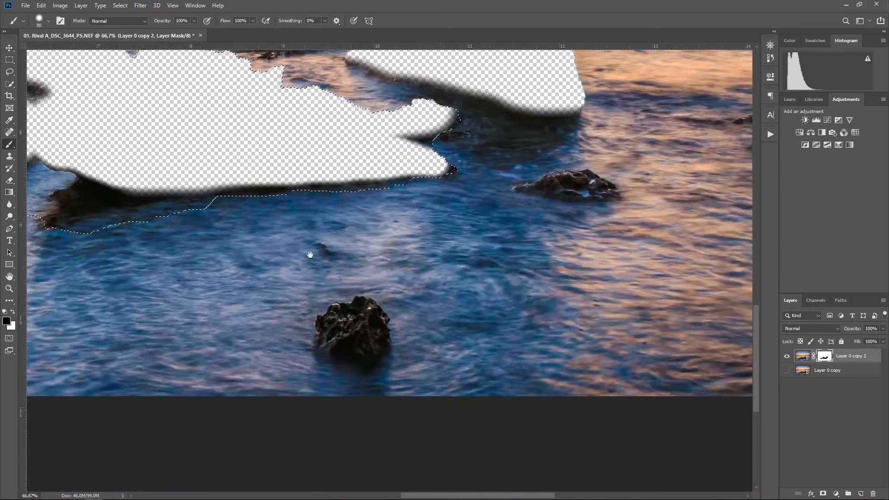
pyautogui.press('m')
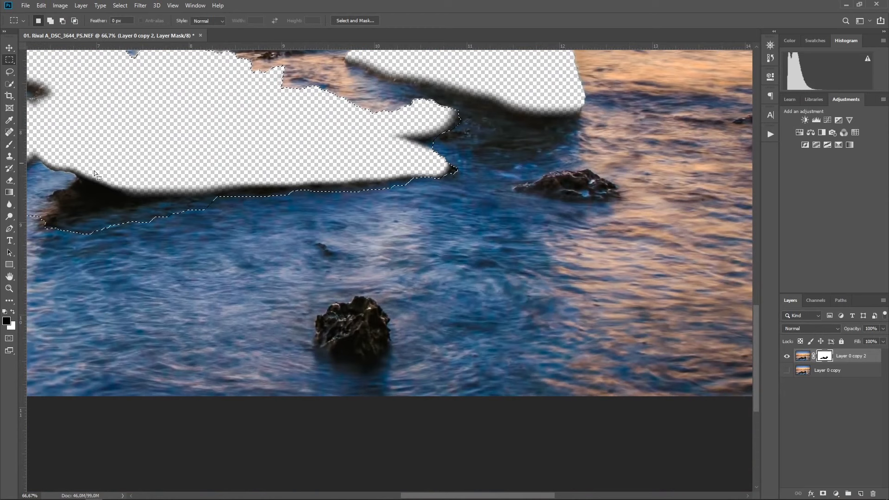
pyautogui.click(33, 151)
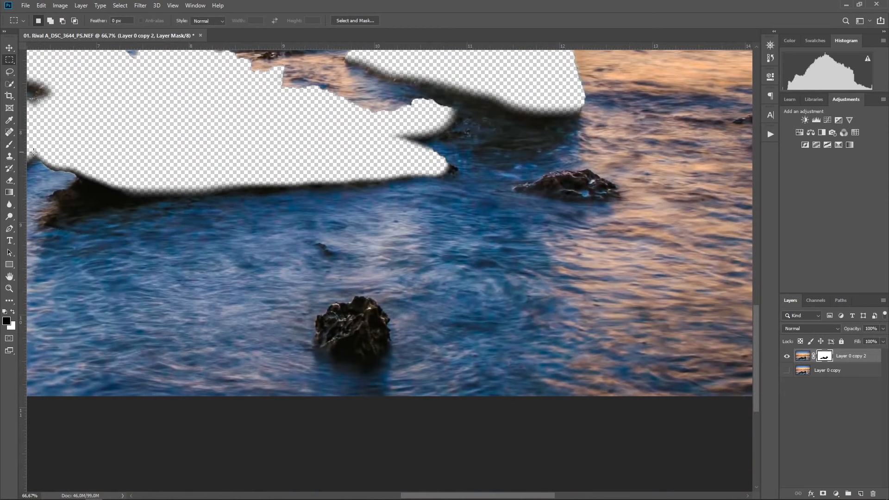
# - Select the isolated foreground rock with the Quick Selection tool, mask it out with a 200 px black brush, and clear the selection
pyautogui.press('w')
pyautogui.moveTo(366, 341); pyautogui.dragTo(354, 387)
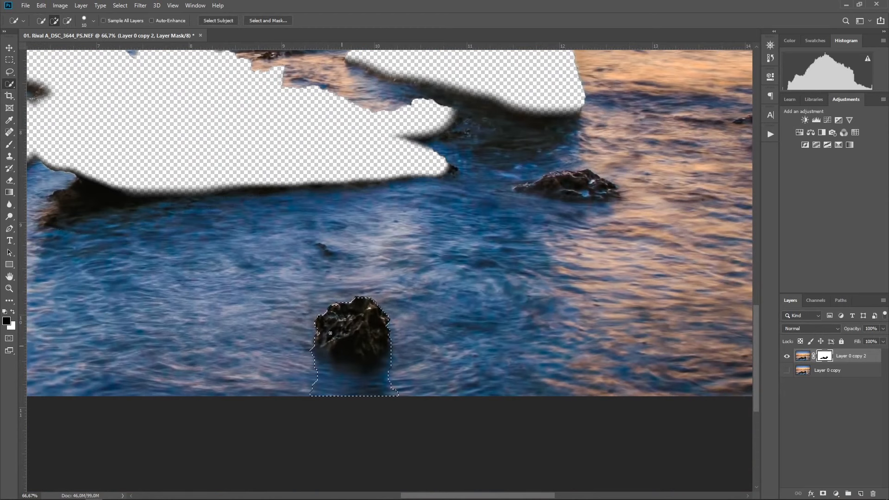
pyautogui.click(9, 144)
pyautogui.press(']')
pyautogui.press(']')
pyautogui.press(']')
pyautogui.press(']')
pyautogui.moveTo(368, 297)
pyautogui.mouseDown()
pyautogui.moveTo(344, 318)
pyautogui.moveTo(354, 330)
pyautogui.moveTo(344, 318)
pyautogui.moveTo(366, 324)
pyautogui.mouseUp()
pyautogui.click(9, 59)
pyautogui.hotkey('ctrl', 'd')
# - Select the small flat rock below the large one, mask it out with the 200 px black brush, and clear the selection
pyautogui.moveTo(573, 183); pyautogui.dragTo(337, 221)
pyautogui.click(10, 84)
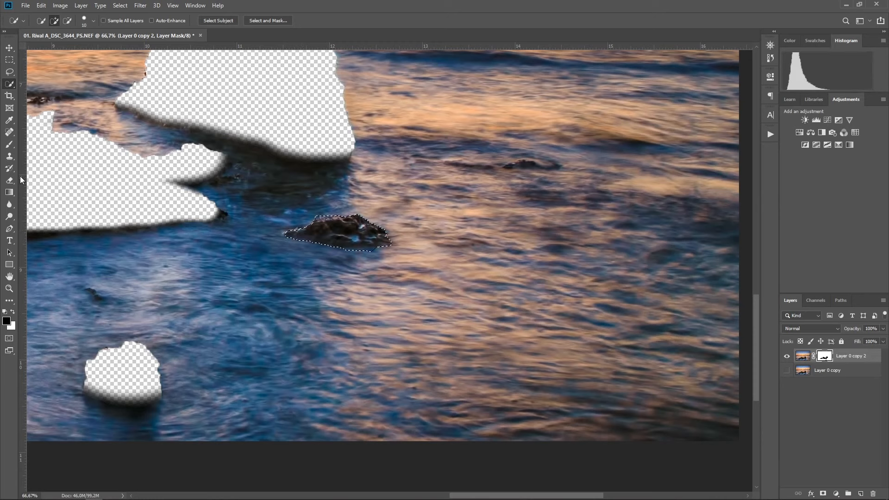
pyautogui.click(9, 144)
pyautogui.moveTo(307, 193); pyautogui.dragTo(364, 204)
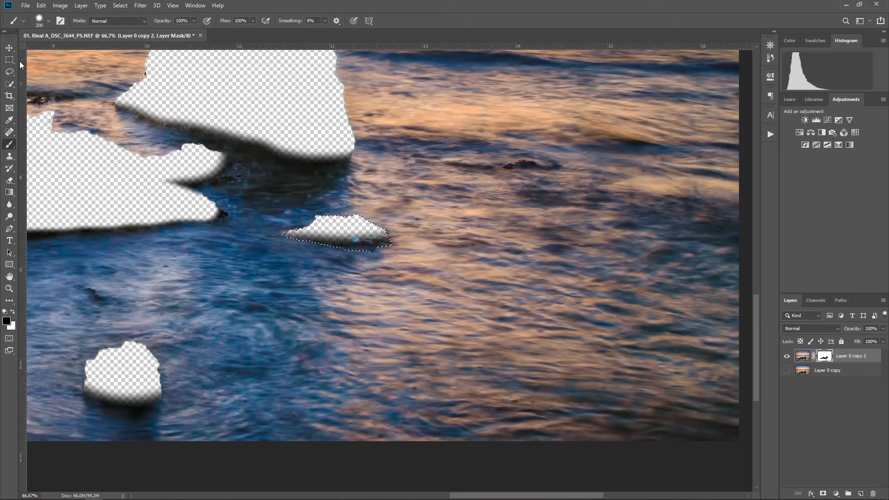
pyautogui.press('m')
pyautogui.hotkey('ctrl', 'd')
# - Make the original layer beneath the masked denoised layer visible again
pyautogui.hotkey('ctrl', '-')
pyautogui.hotkey('ctrl', '-')
pyautogui.hotkey('ctrl', '-')
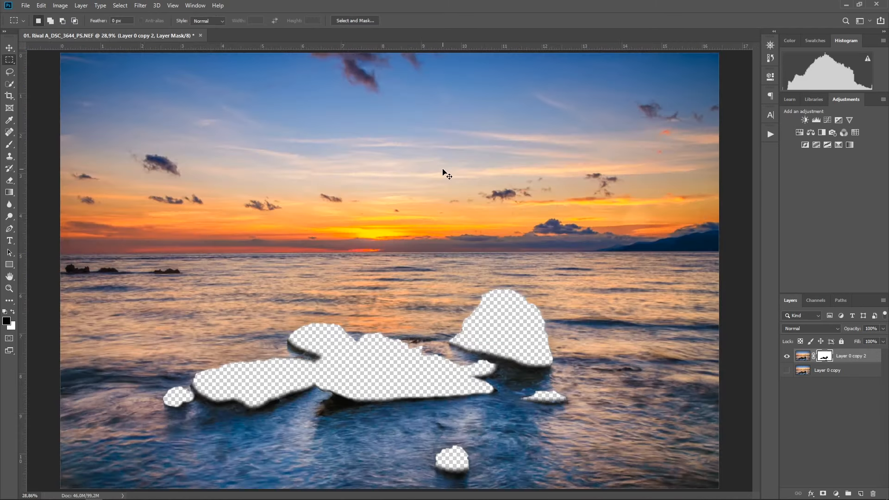
pyautogui.click(787, 371)
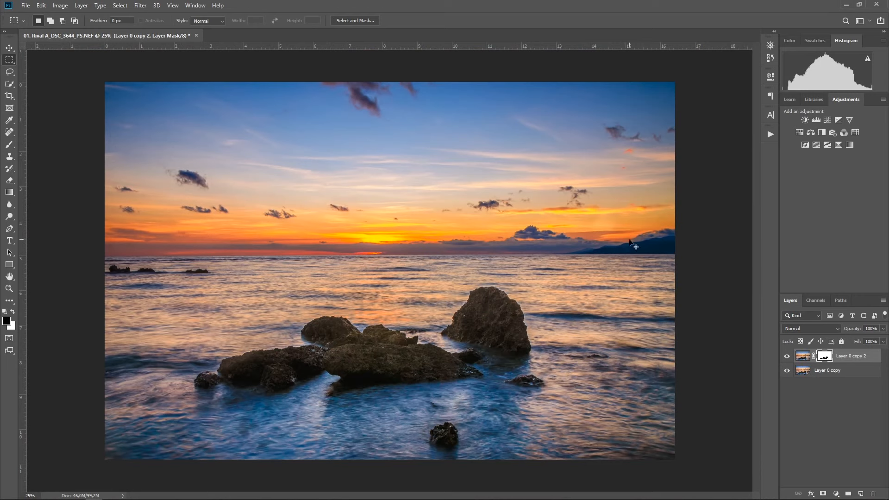
# - Examine the masked rocks and their edges up close, and compare them with the overall image
pyautogui.hotkey('ctrl', '+')
pyautogui.hotkey('ctrl', '+')
pyautogui.hotkey('ctrl', '+')
pyautogui.hotkey('ctrl', '+')
pyautogui.moveTo(519, 318); pyautogui.dragTo(68, 115)
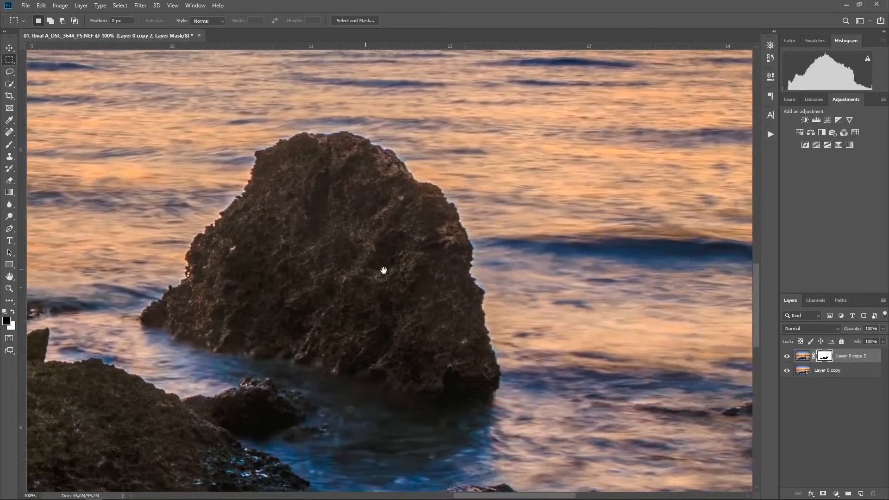
pyautogui.moveTo(383, 270); pyautogui.dragTo(601, 268)
pyautogui.moveTo(435, 289); pyautogui.dragTo(452, 282)
pyautogui.hotkey('ctrl', '0')
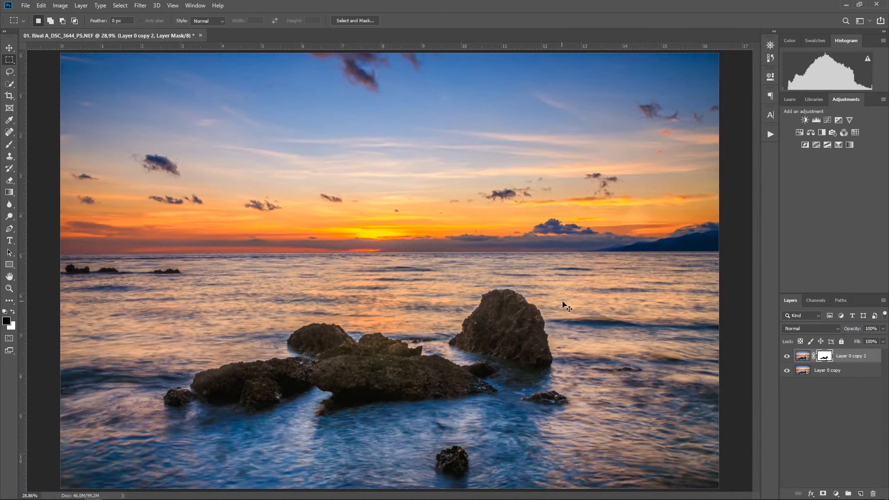
pyautogui.hotkey('ctrl', '+')
pyautogui.hotkey('ctrl', '-')
pyautogui.hotkey('ctrl', '+')
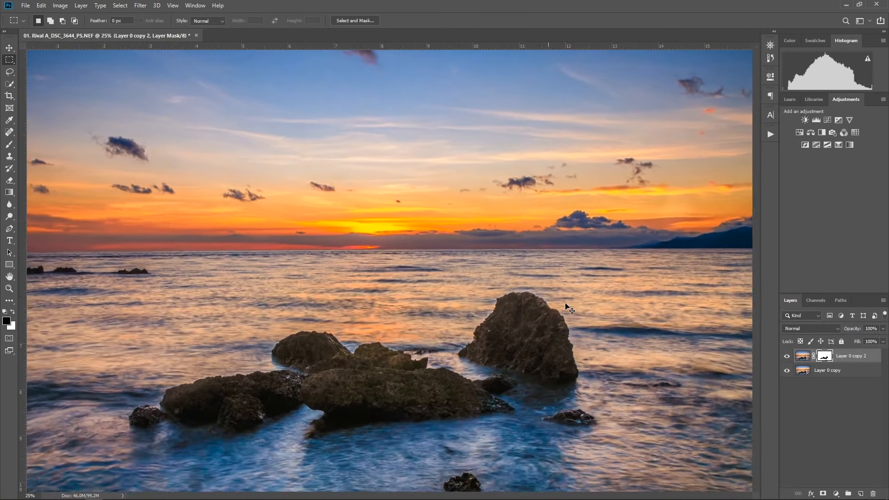
pyautogui.hotkey('ctrl', '+')
pyautogui.moveTo(491, 356); pyautogui.dragTo(449, 250)
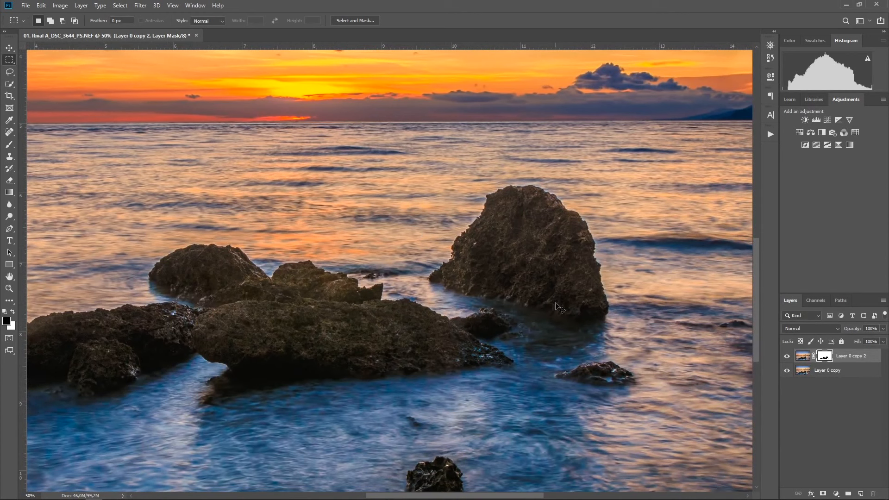
pyautogui.press('v')
pyautogui.hotkey('ctrl', '-')
pyautogui.hotkey('ctrl', '-')
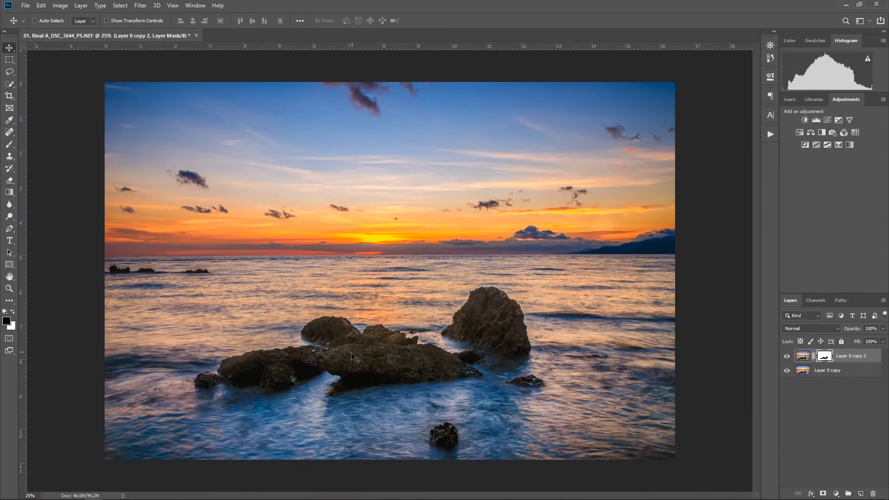
pyautogui.hotkey('ctrl', '+')
pyautogui.hotkey('ctrl', '-')
# - Apply the Camera Raw filter to the lower layer with the HSL yellow saturation set to -76
pyautogui.click(834, 372)
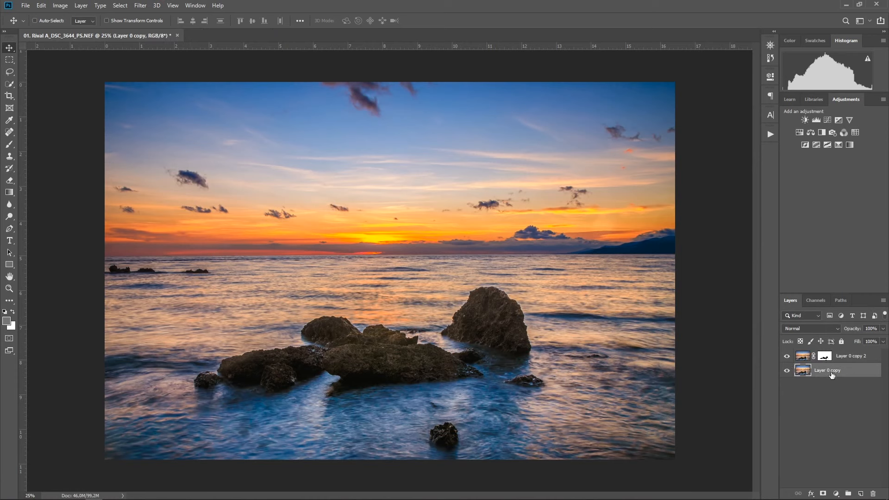
pyautogui.click(140, 6)
pyautogui.click(171, 64)
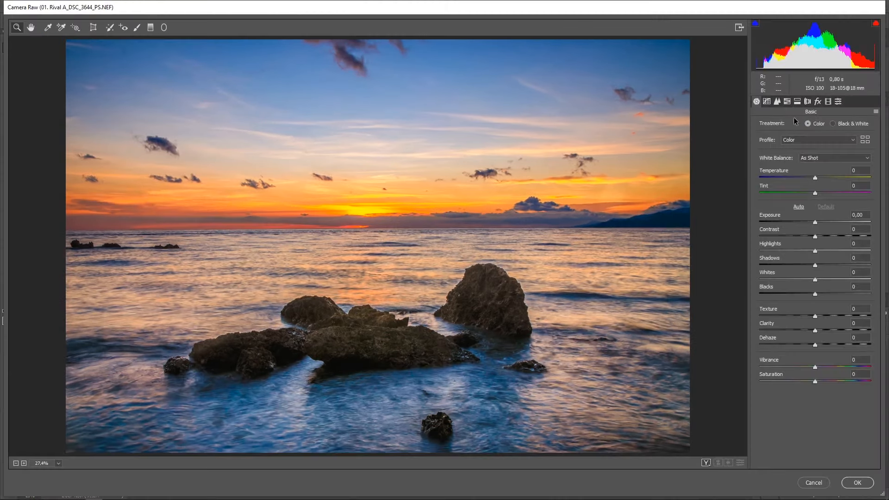
pyautogui.click(787, 101)
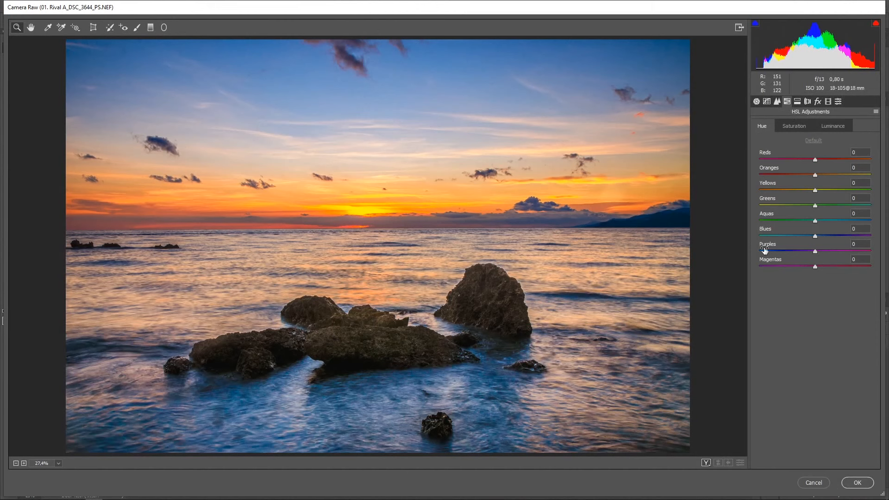
pyautogui.moveTo(815, 204); pyautogui.dragTo(878, 220)
pyautogui.doubleClick(769, 206)
pyautogui.moveTo(818, 190); pyautogui.dragTo(772, 191)
pyautogui.click(797, 128)
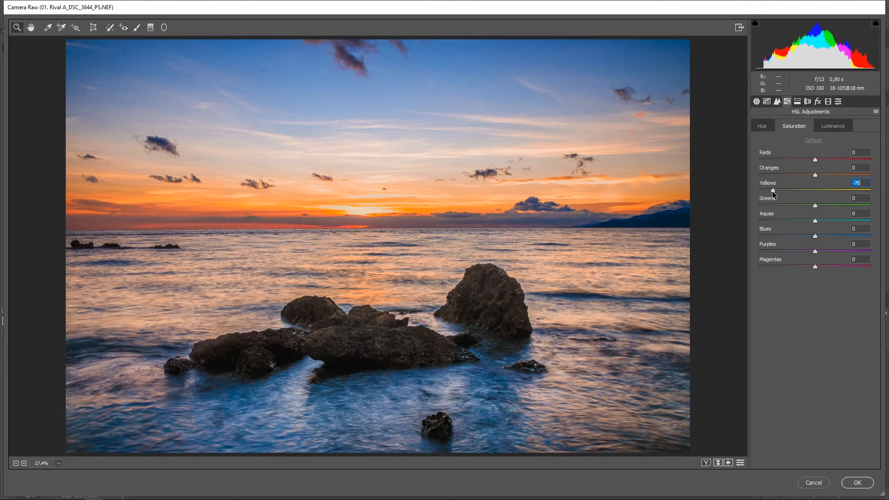
pyautogui.click(857, 483)
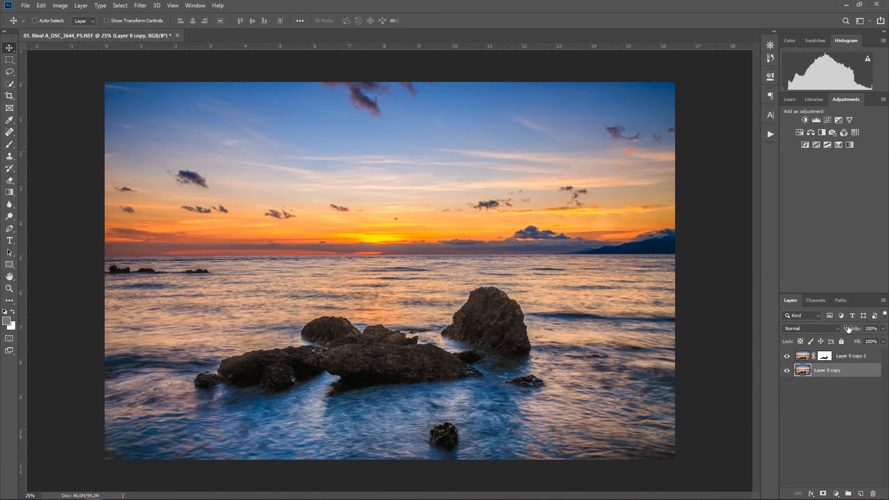
# - Merge the masked denoised layer and the lower rock layer into a single layer
pyautogui.keyDown('shift'); pyautogui.click(857, 362); pyautogui.keyUp('shift')
pyautogui.rightClick(815, 375)
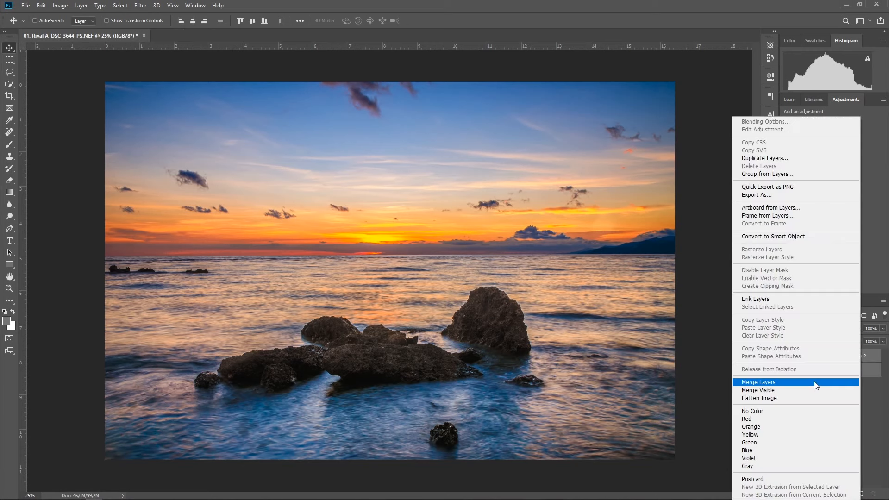
pyautogui.click(814, 382)
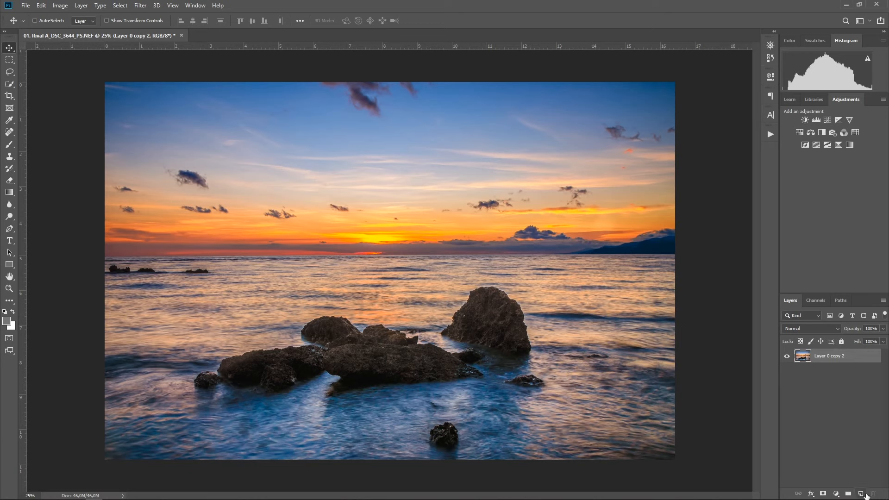
# - Add a new layer above the merged photo and fill it with black using the Paint Bucket tool
pyautogui.click(862, 494)
pyautogui.rightClick(9, 192)
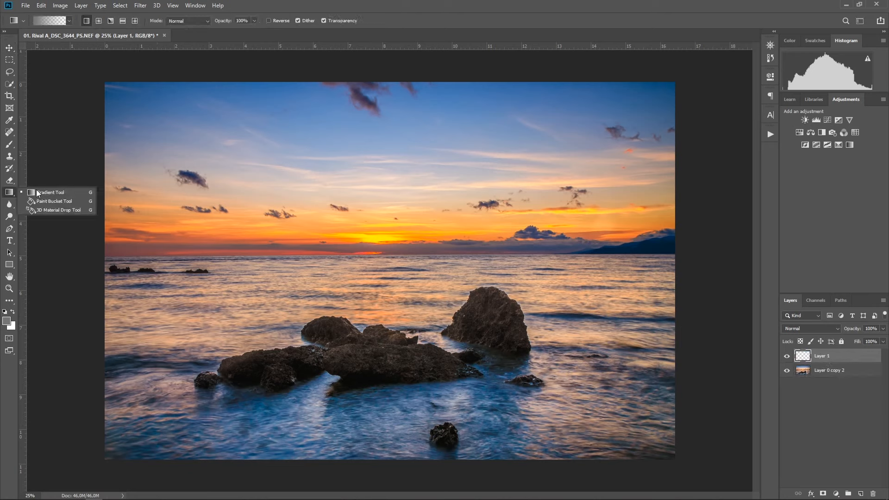
pyautogui.click(44, 201)
pyautogui.click(5, 321)
pyautogui.moveTo(579, 305); pyautogui.dragTo(517, 375)
pyautogui.click(774, 195)
pyautogui.click(445, 341)
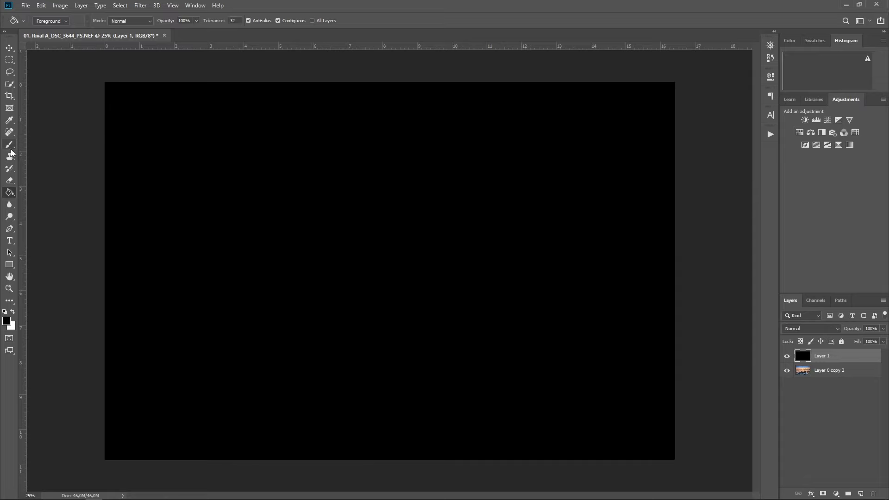
# - Erase the centre of the black layer over the rocks and horizon with a soft 2400 px eraser, leaving dark edges as a vignette
pyautogui.click(9, 181)
pyautogui.press(']')
pyautogui.press(']')
pyautogui.press(']')
pyautogui.press(']')
pyautogui.press(']')
pyautogui.press(']')
pyautogui.press(']')
pyautogui.press(']')
pyautogui.press(']')
pyautogui.press(']')
pyautogui.press(']')
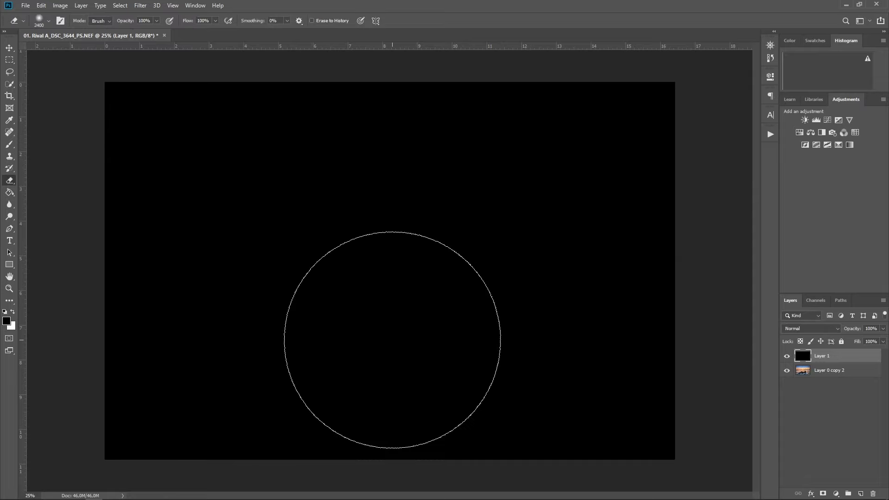
pyautogui.click(384, 324)
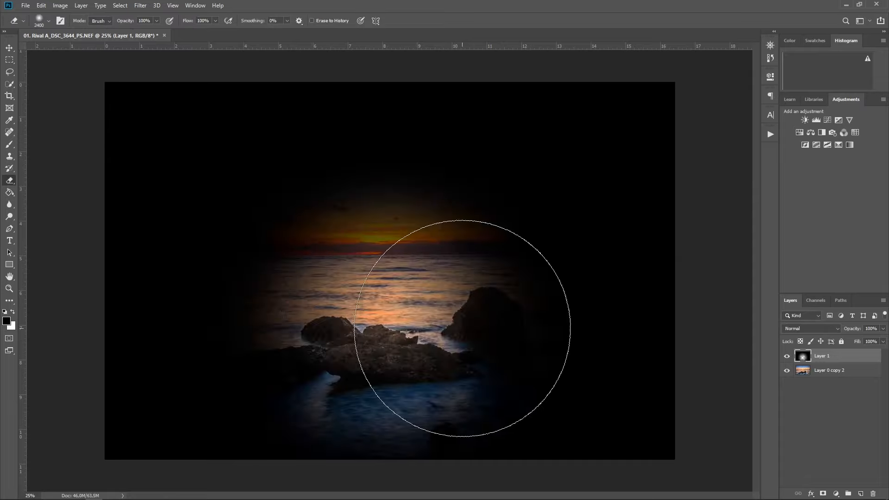
pyautogui.click(462, 319)
pyautogui.click(310, 327)
pyautogui.hotkey('ctrl', 'z')
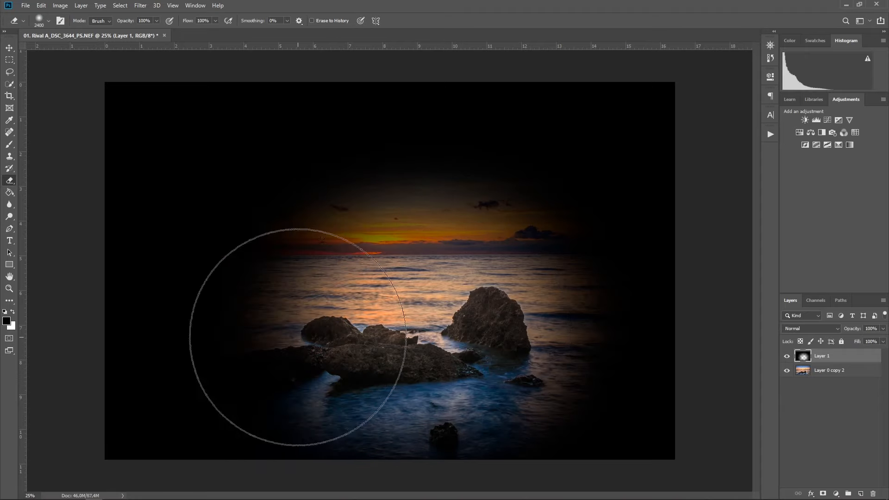
pyautogui.click(270, 318)
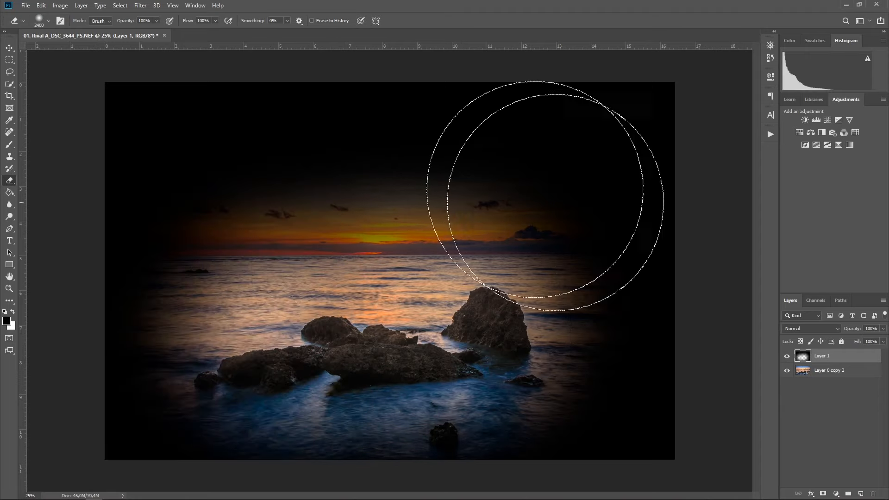
# - Lower the black vignette layer's opacity to 35%
pyautogui.click(10, 48)
pyautogui.click(883, 329)
pyautogui.moveTo(882, 342); pyautogui.dragTo(854, 340)
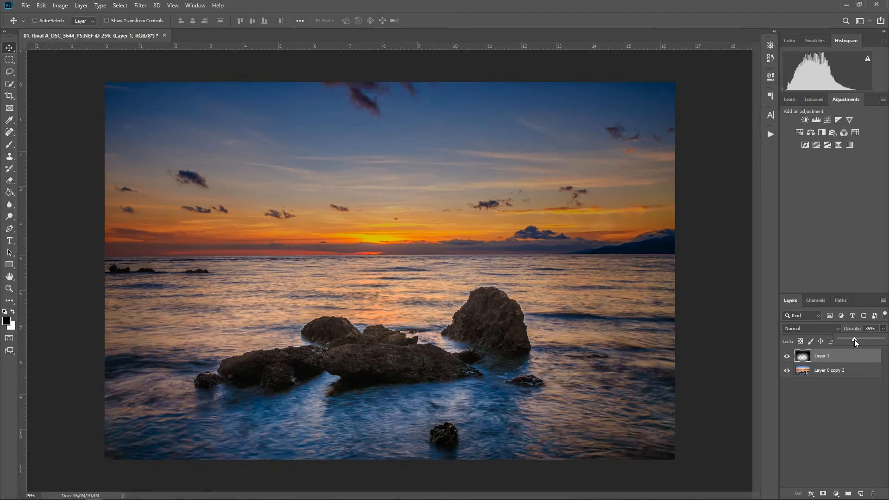
# - Duplicate the photo layer and apply Levels to the copy with midtones at 0.95 and the white input at 231
pyautogui.click(818, 373)
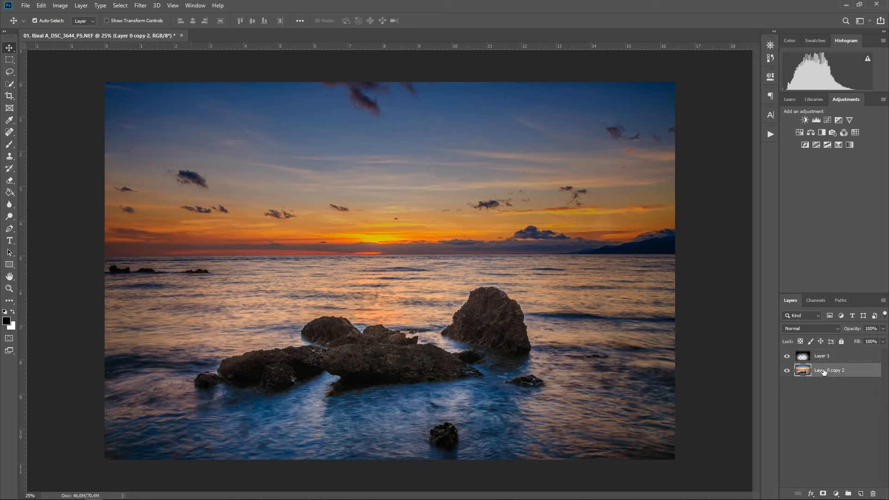
pyautogui.moveTo(829, 377); pyautogui.dragTo(860, 493)
pyautogui.click(60, 6)
pyautogui.moveTo(140, 31)
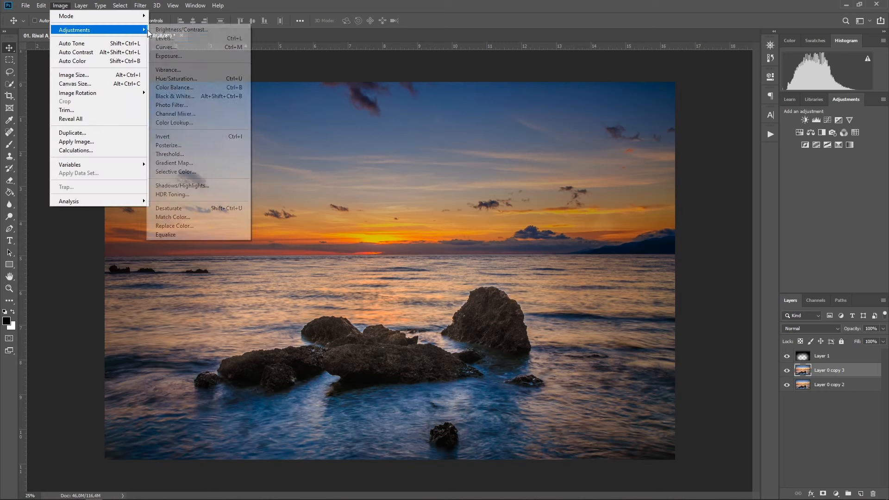
pyautogui.click(193, 39)
pyautogui.click(758, 146)
pyautogui.moveTo(818, 147)
pyautogui.mouseDown()
pyautogui.moveTo(771, 146)
pyautogui.moveTo(806, 146)
pyautogui.mouseUp()
pyautogui.click(837, 151)
pyautogui.click(837, 151)
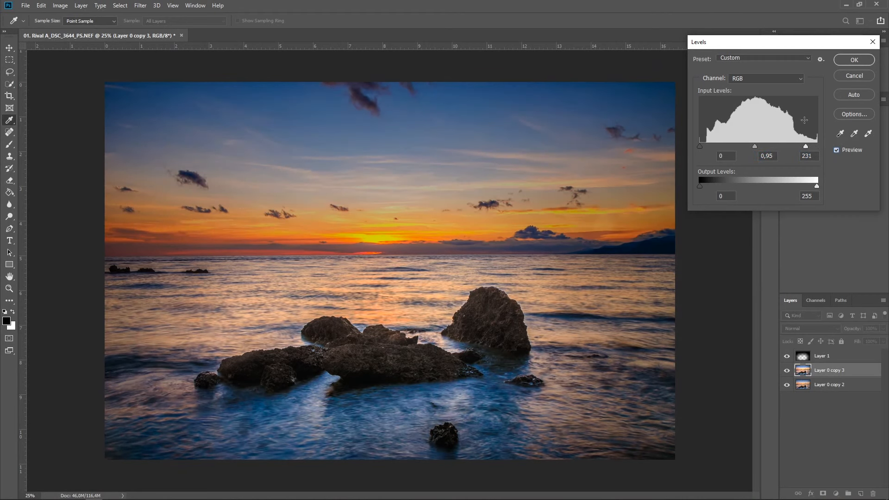
pyautogui.click(855, 59)
# - Set the black vignette layer's opacity to 30%
pyautogui.click(823, 356)
pyautogui.click(883, 328)
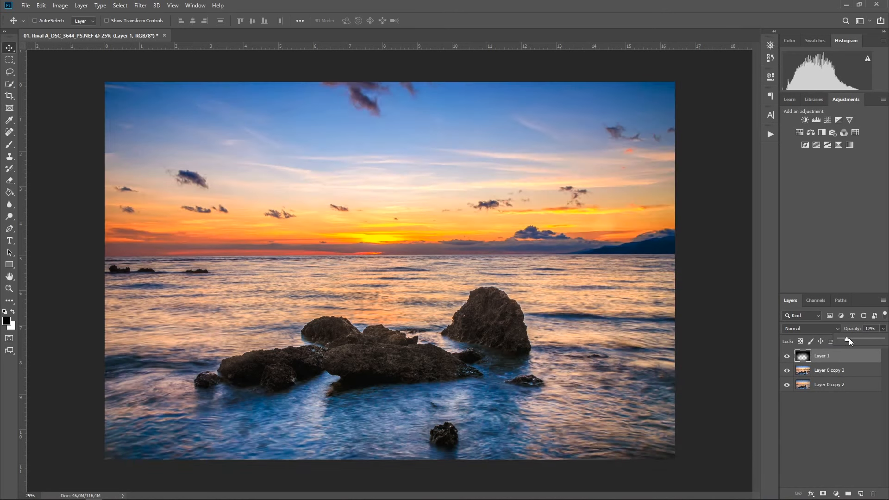
pyautogui.moveTo(849, 338); pyautogui.dragTo(852, 338)
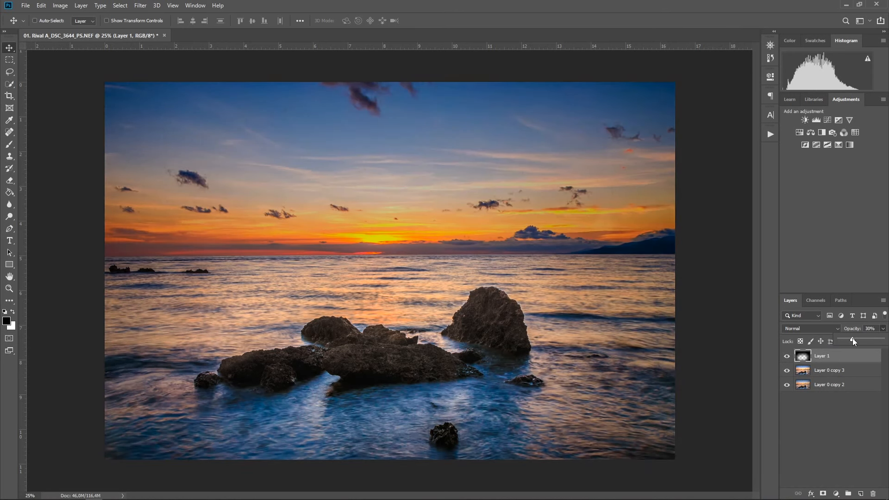
# - Compare the image with and without the vignette, merge all three layers into one, and refresh the histogram
pyautogui.click(788, 357)
pyautogui.click(788, 357)
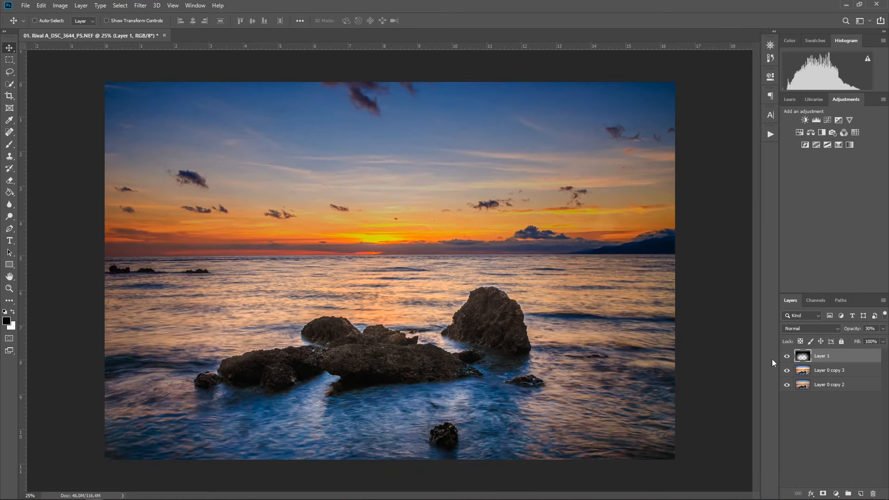
pyautogui.keyDown('shift'); pyautogui.click(845, 387); pyautogui.keyUp('shift')
pyautogui.rightClick(845, 385)
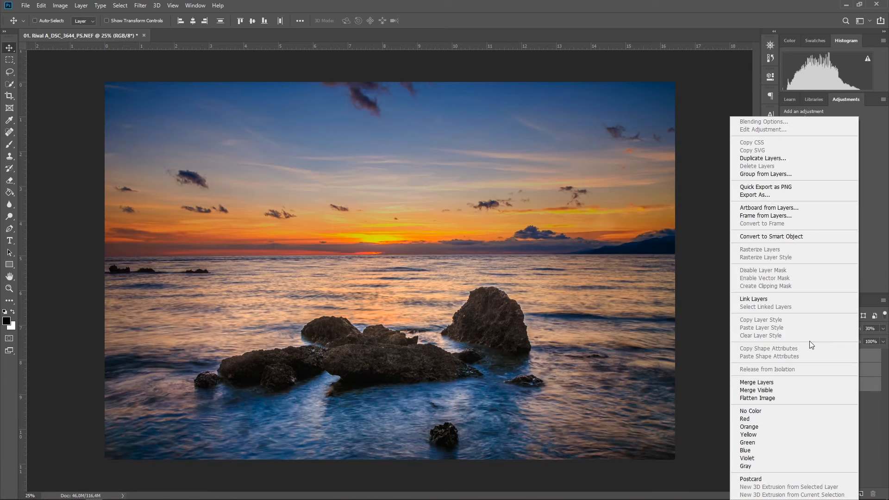
pyautogui.click(782, 383)
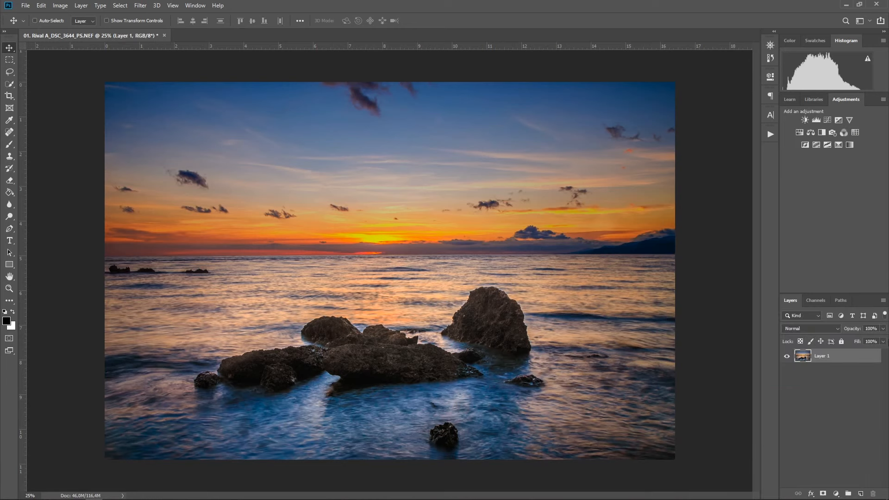
pyautogui.click(868, 59)
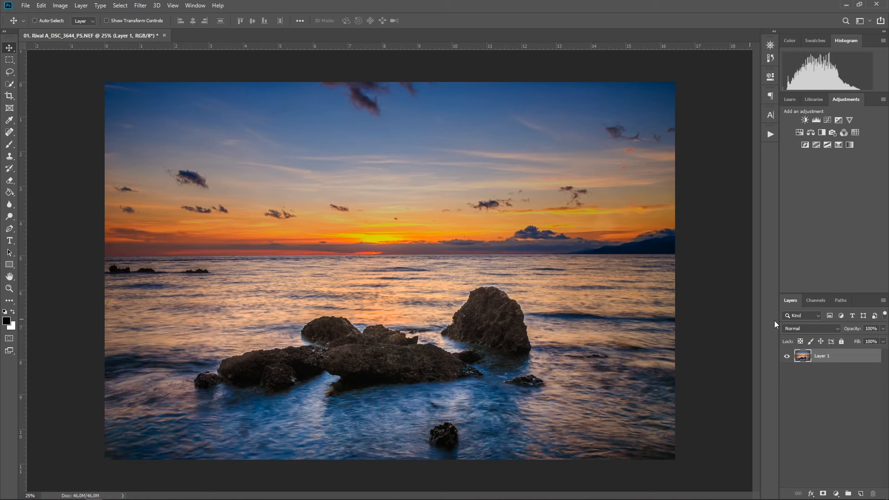
# - Sharpen the merged layer with Unsharp Mask at amount 200%, radius 0.7 pixels and threshold 10 levels
pyautogui.click(141, 6)
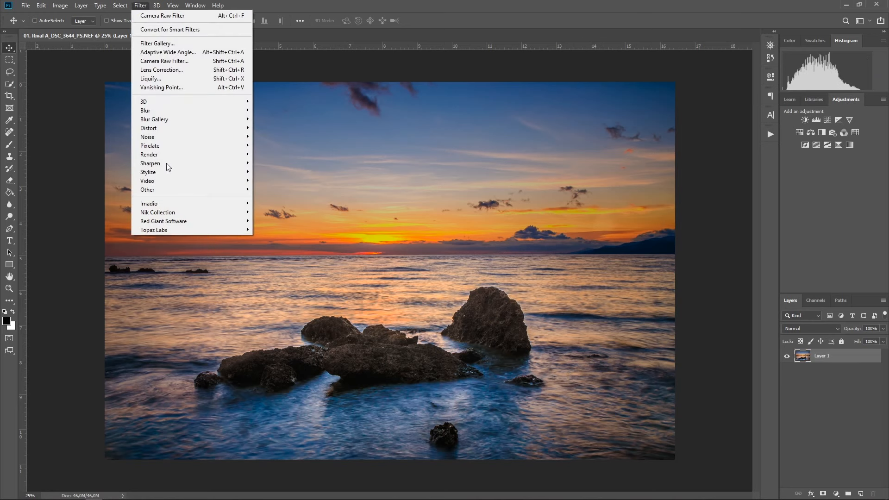
pyautogui.moveTo(193, 167)
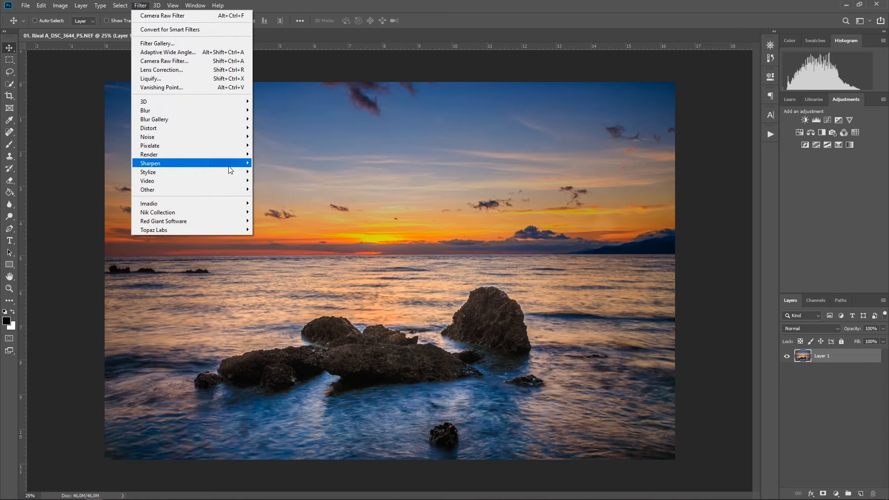
pyautogui.click(296, 206)
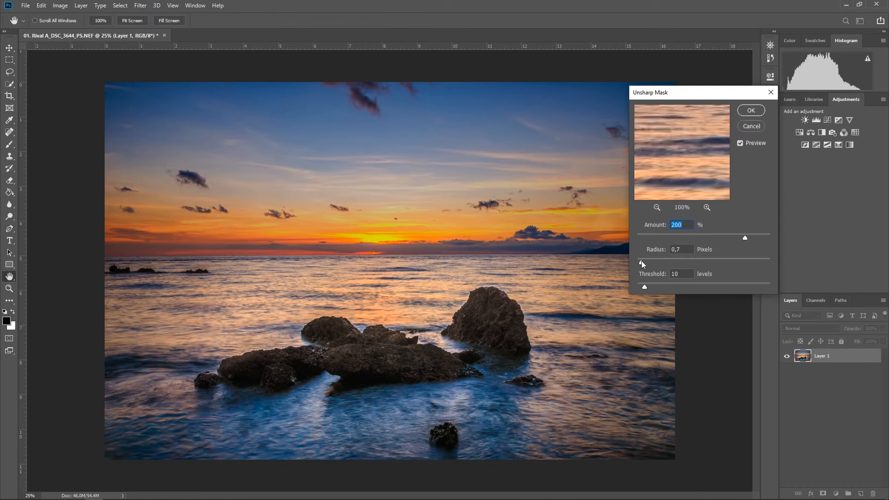
pyautogui.press('Tab')
pyautogui.click(756, 110)
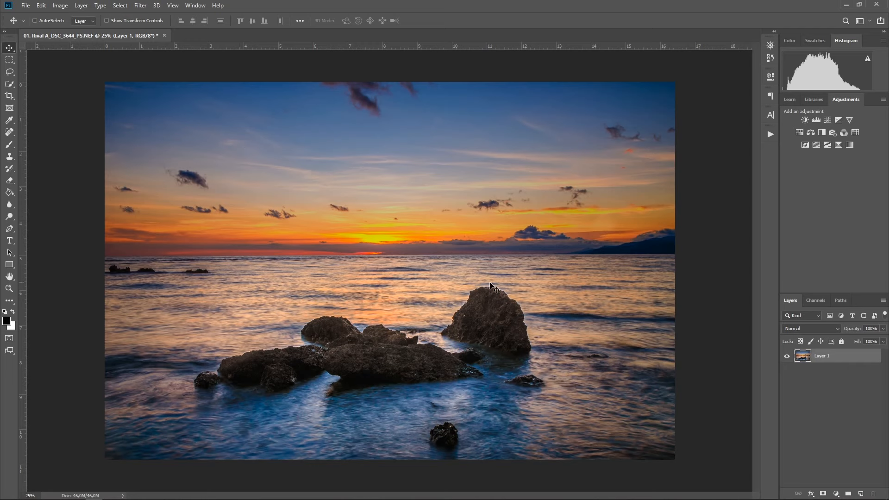
# - Save the full-size image as a JPEG in the Downloads folder, keeping the existing file name
pyautogui.click(26, 5)
pyautogui.click(61, 111)
pyautogui.click(187, 214)
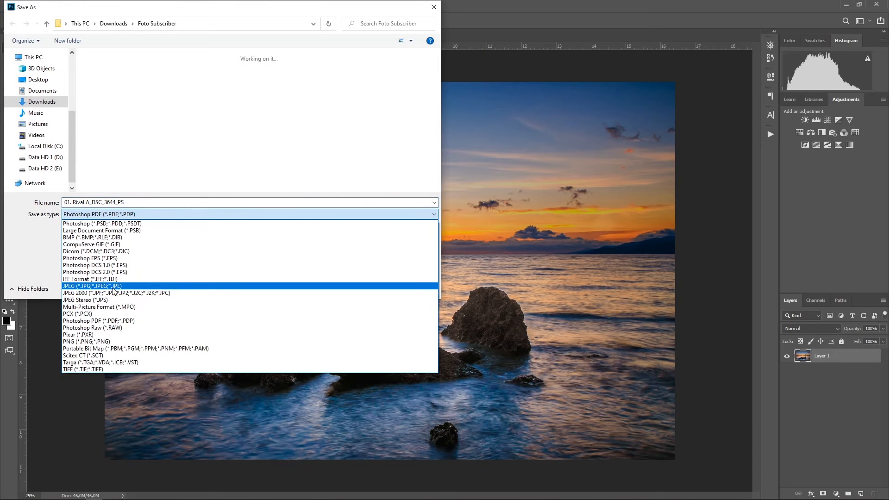
pyautogui.click(121, 280)
pyautogui.click(41, 102)
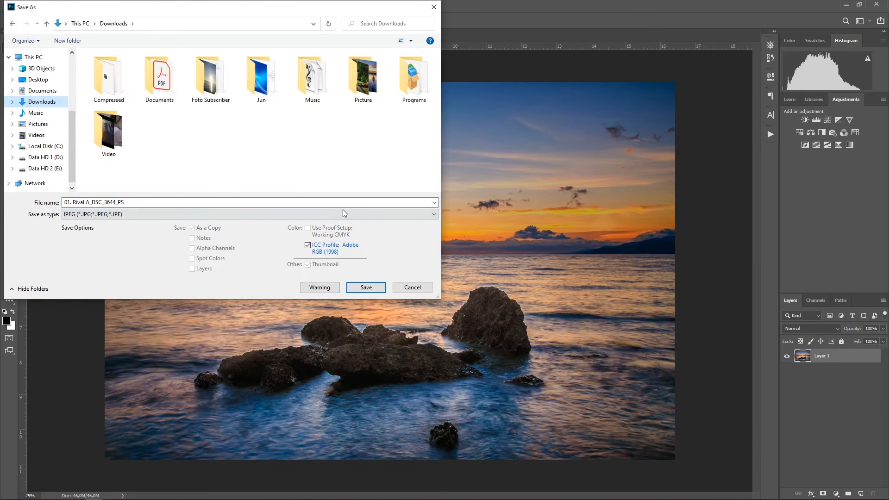
pyautogui.click(365, 287)
pyautogui.click(367, 75)
pyautogui.press('v')
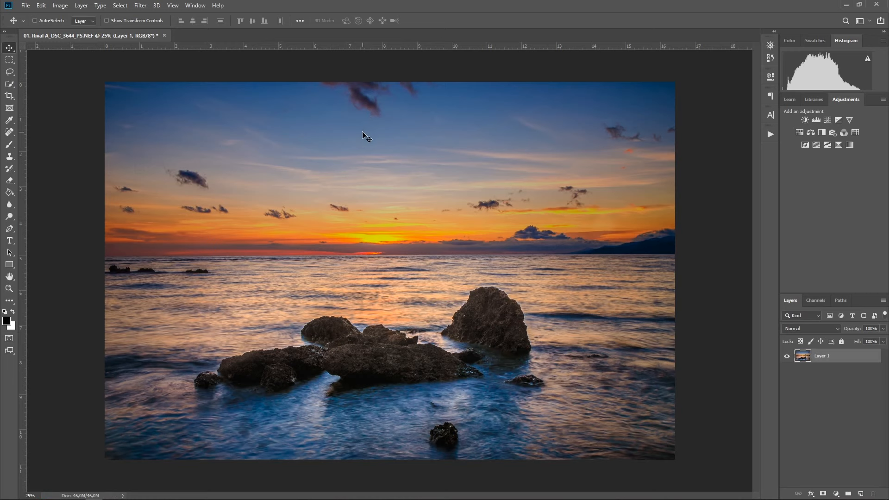
# - Resize the image to 2048 pixels wide with proportions kept and display it at 50% zoom
pyautogui.click(60, 5)
pyautogui.click(70, 76)
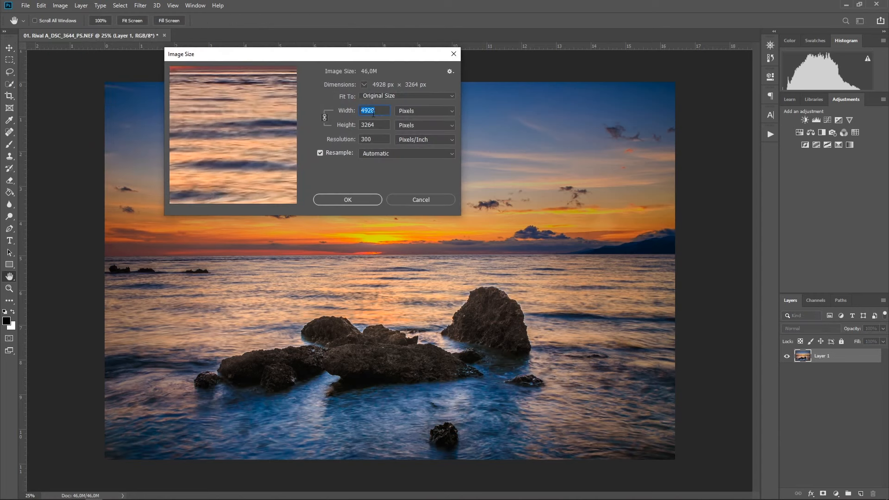
pyautogui.write('2048')
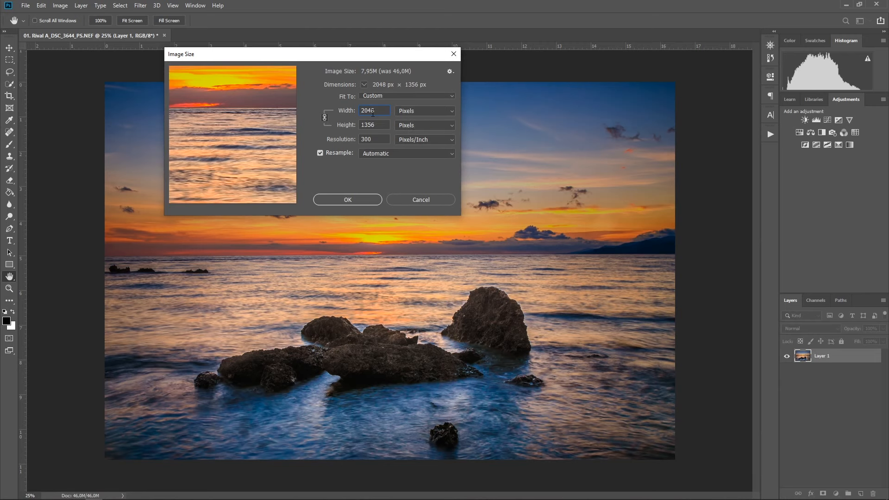
pyautogui.press('Return')
pyautogui.hotkey('ctrl', '+')
pyautogui.hotkey('ctrl', '+')
pyautogui.hotkey('ctrl', '+')
pyautogui.hotkey('ctrl', '-')
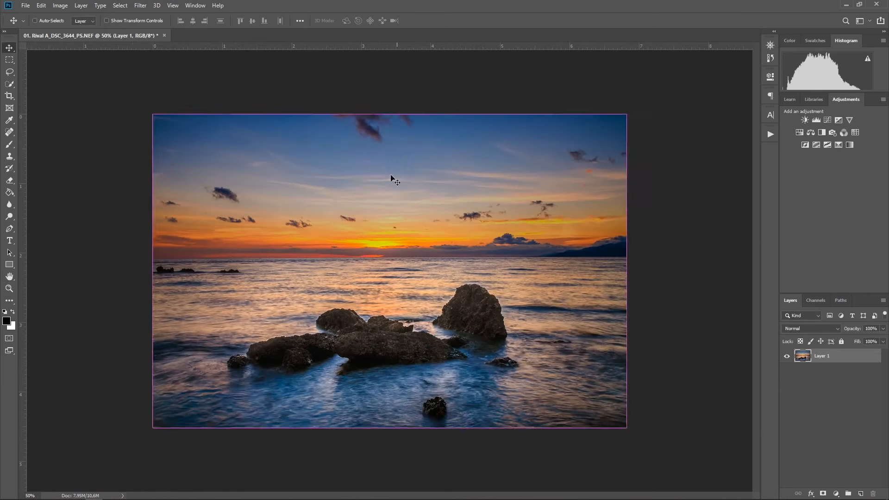
# - Export the resized image with Save for Web as a JPEG at quality 70 into the Downloads folder
pyautogui.click(25, 5)
pyautogui.moveTo(69, 131)
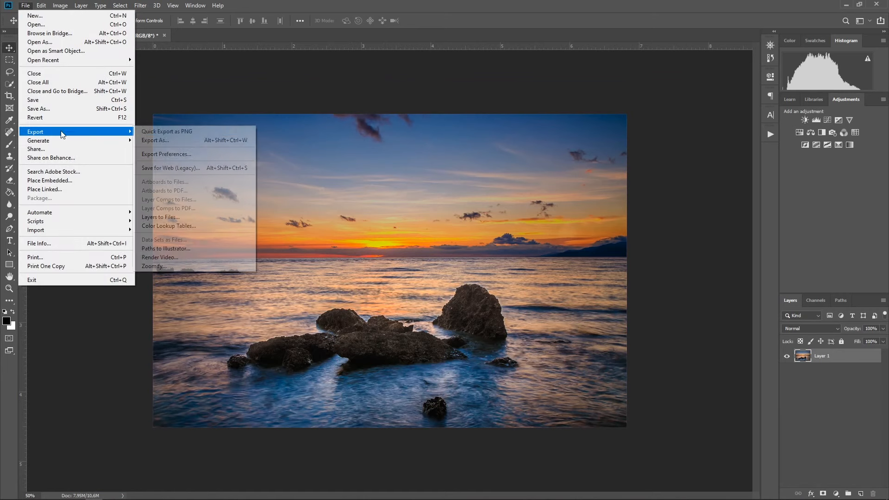
pyautogui.click(211, 168)
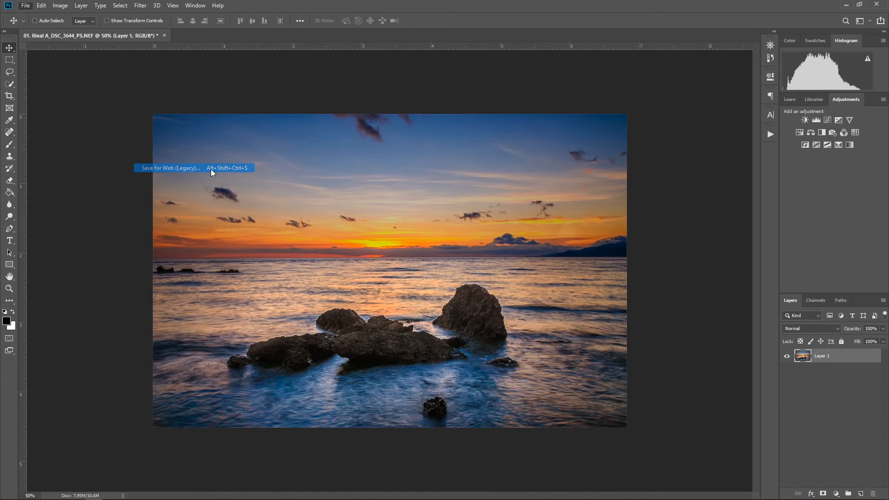
pyautogui.click(466, 55)
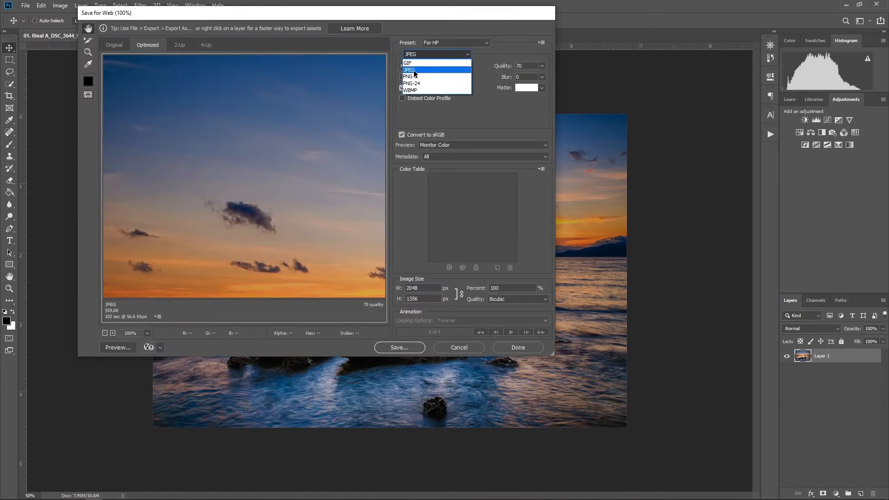
pyautogui.click(435, 64)
pyautogui.click(542, 67)
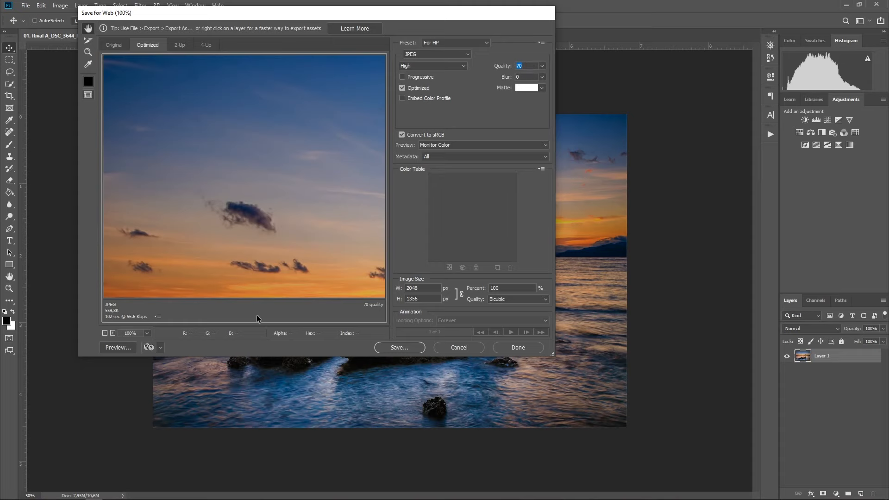
pyautogui.click(386, 347)
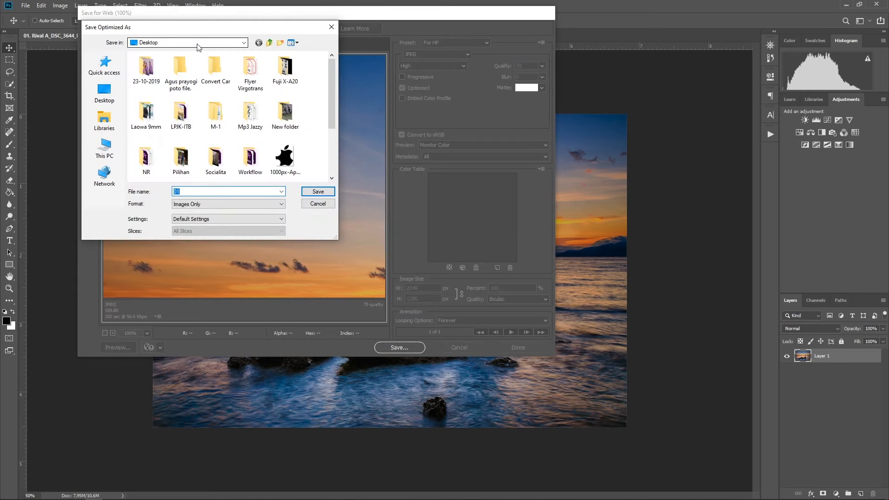
pyautogui.click(198, 46)
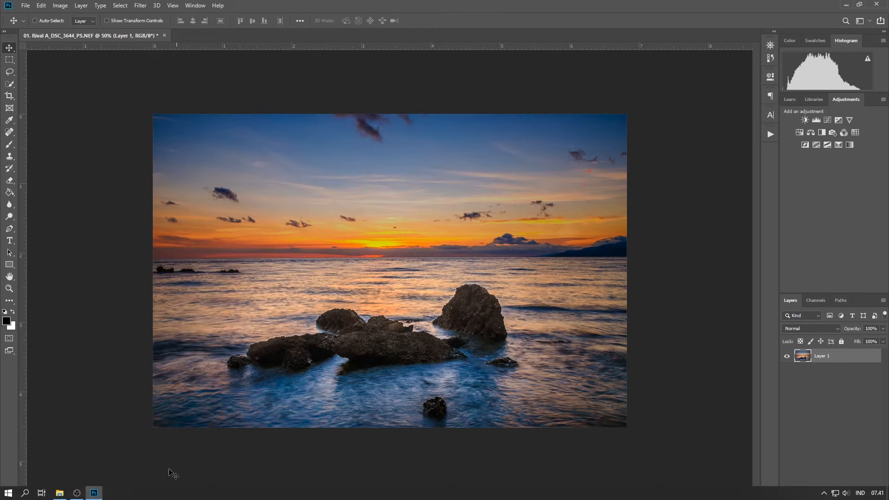
# - Switch to File Explorer and check the full-size JPEG's size on disk in its properties
pyautogui.click(59, 492)
pyautogui.rightClick(431, 210)
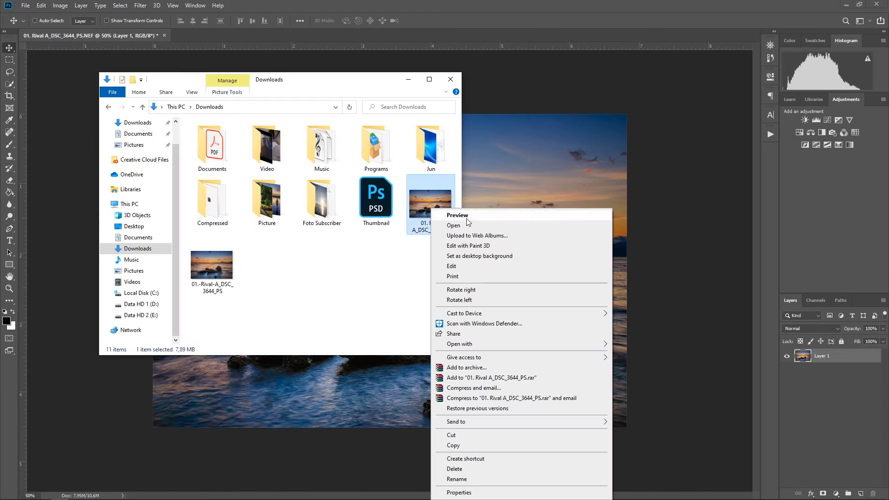
pyautogui.click(472, 492)
pyautogui.moveTo(489, 219); pyautogui.dragTo(387, 141)
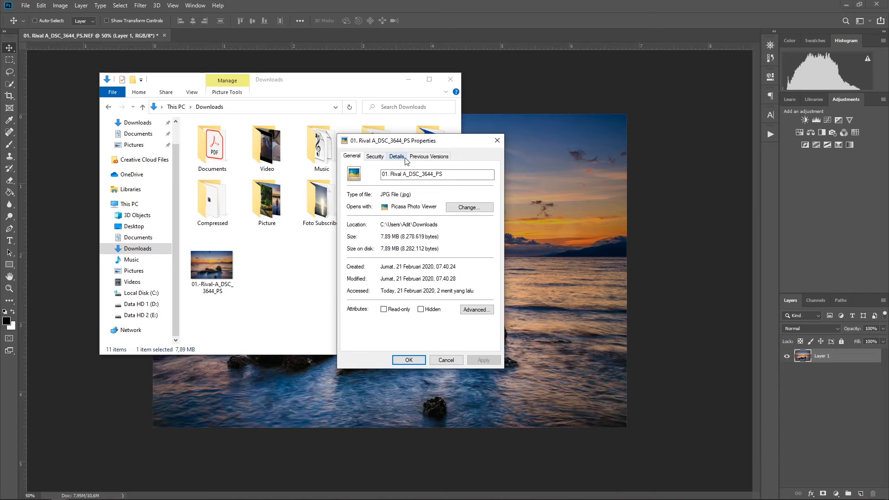
pyautogui.moveTo(381, 249); pyautogui.dragTo(394, 251)
# - Compare the web-export JPEG's size on disk with the full-size file's, and close both properties windows
pyautogui.click(217, 267)
pyautogui.rightClick(217, 267)
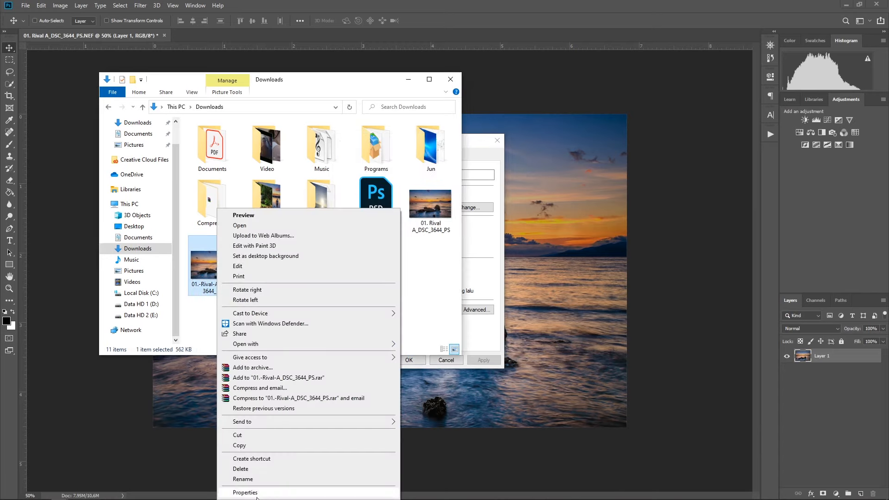
pyautogui.click(256, 494)
pyautogui.moveTo(312, 271); pyautogui.dragTo(596, 144)
pyautogui.click(463, 165)
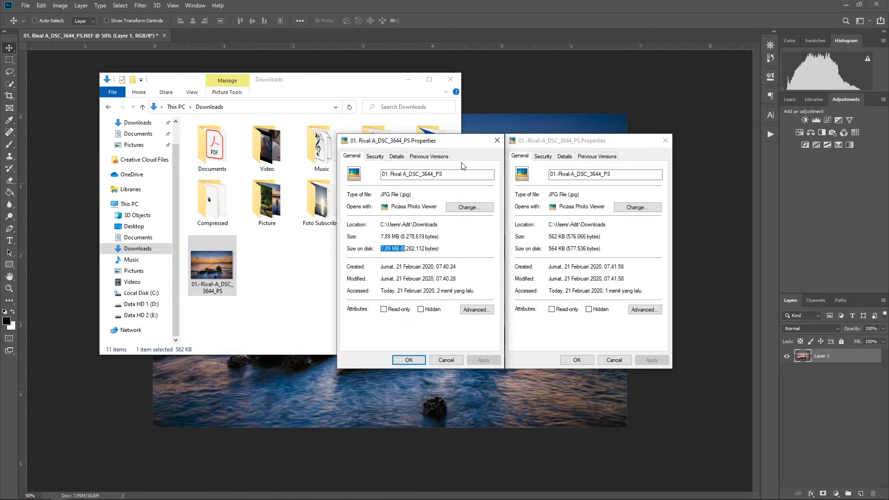
pyautogui.moveTo(549, 249); pyautogui.dragTo(562, 249)
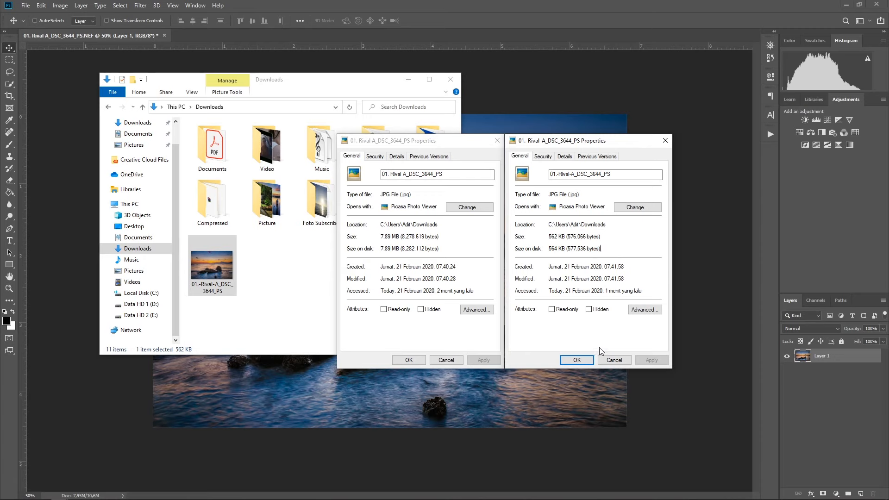
pyautogui.click(612, 360)
pyautogui.click(452, 359)
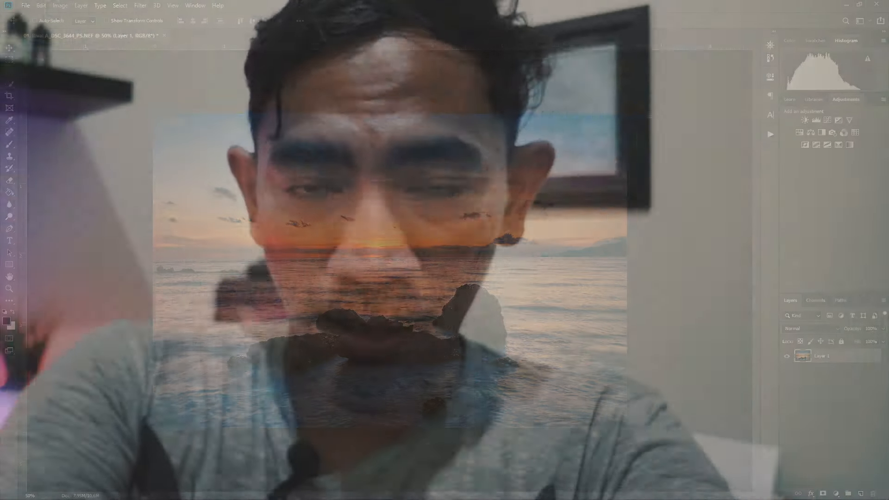